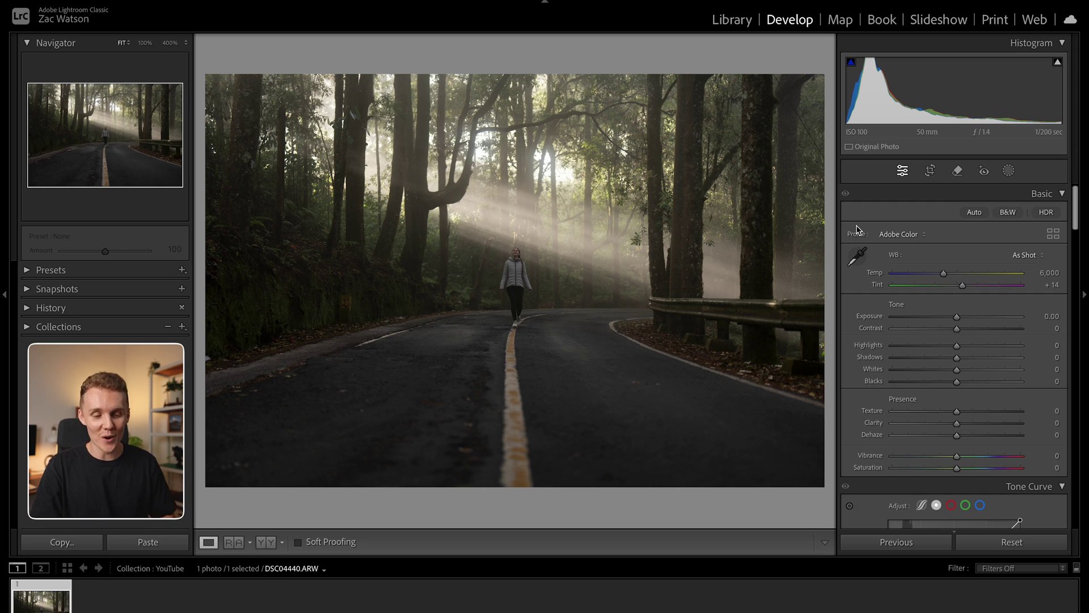
Step: Crop to a 4 x 5 portrait frame, raise the bottom edge slightly, and apply
left_click(931, 170)
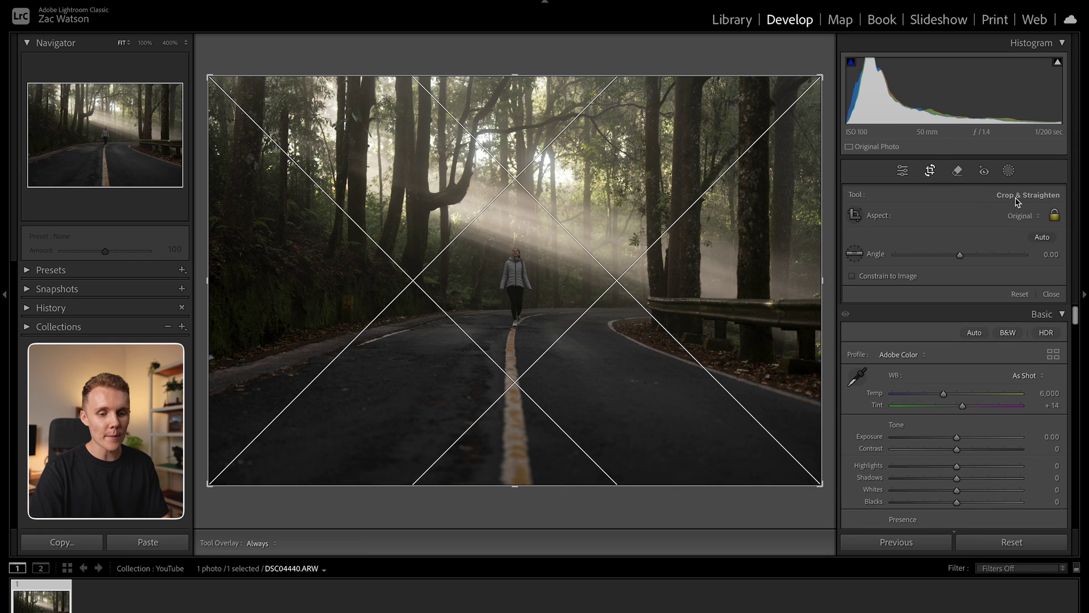
left_click(1036, 218)
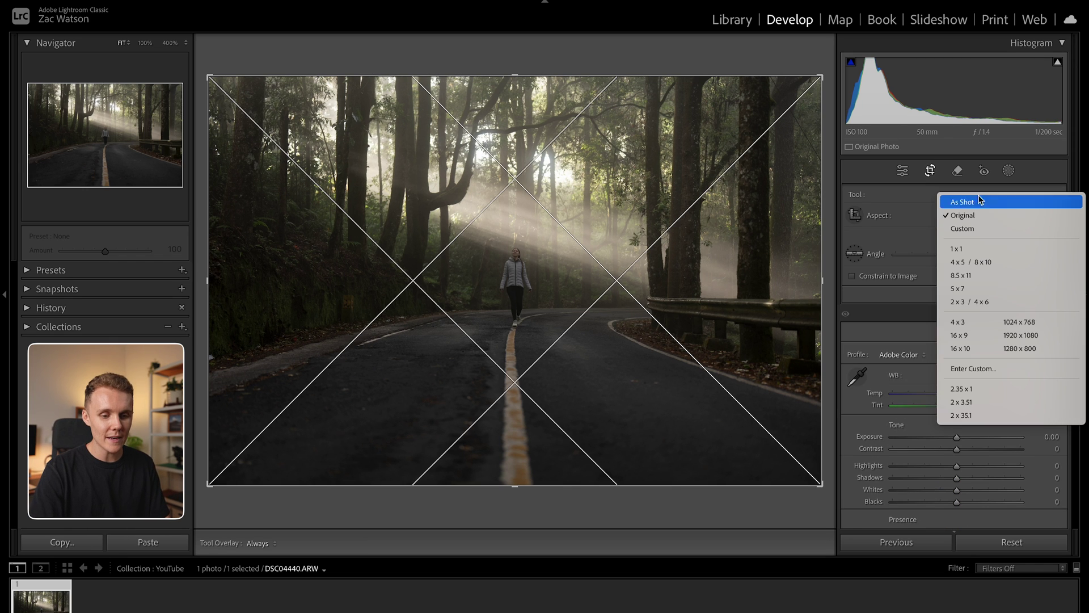
left_click(970, 263)
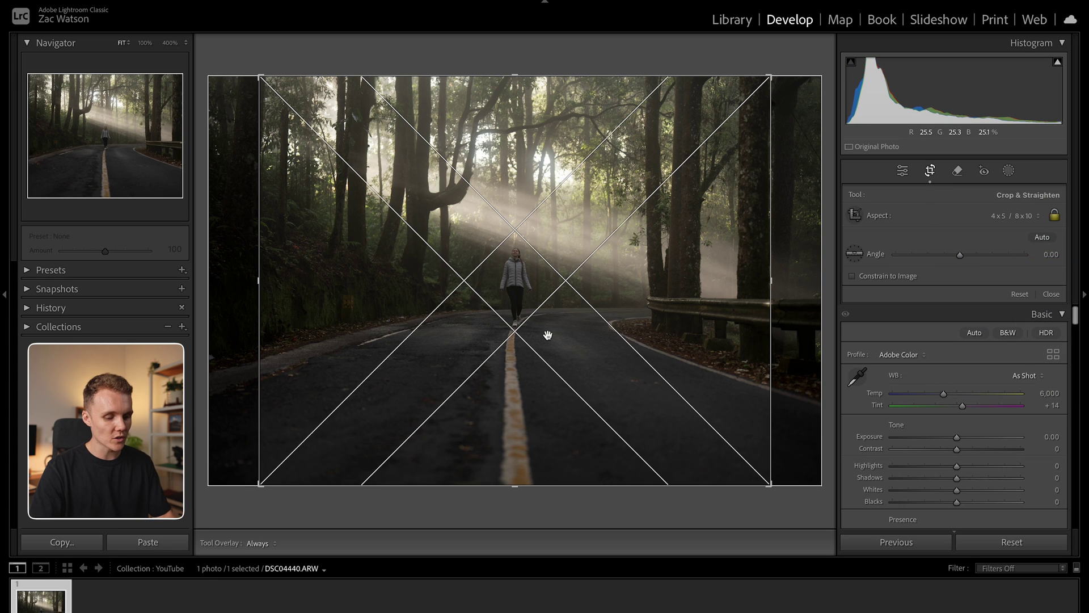
key("x")
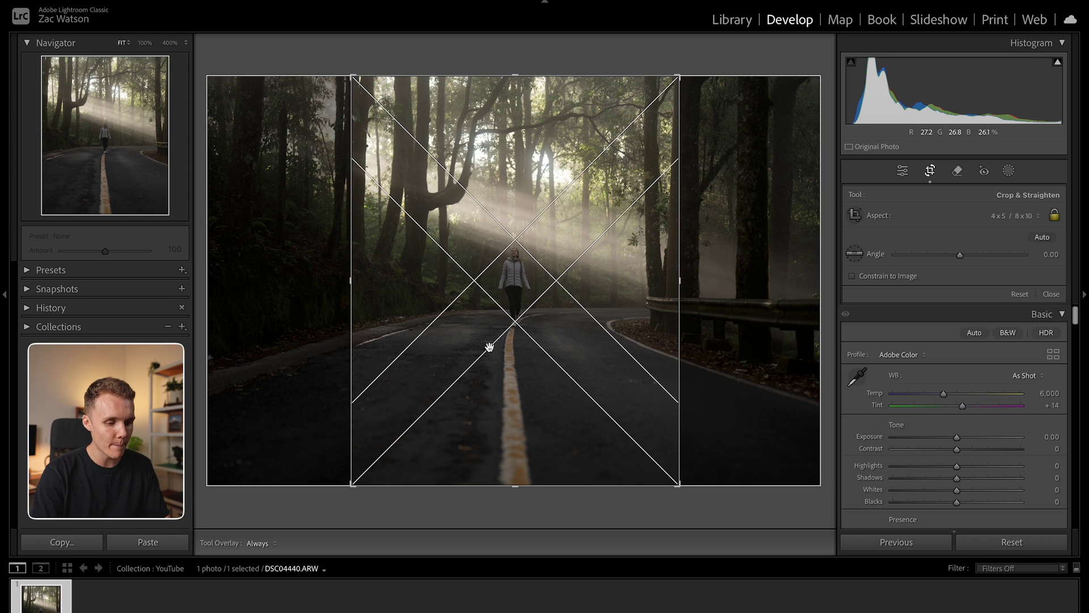
left_click_drag(513, 486, 515, 468)
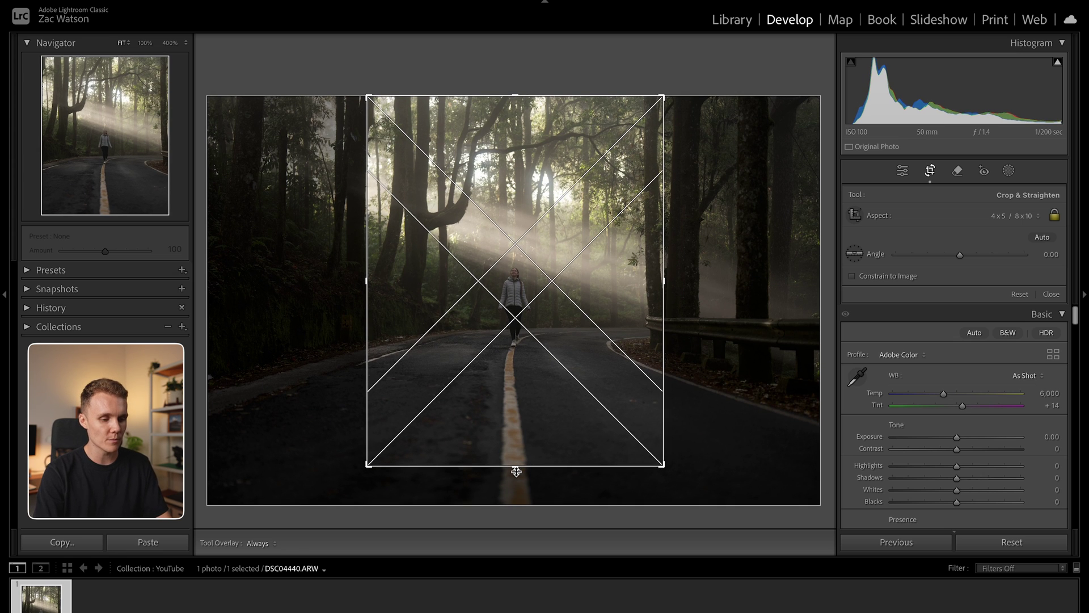
key("Return")
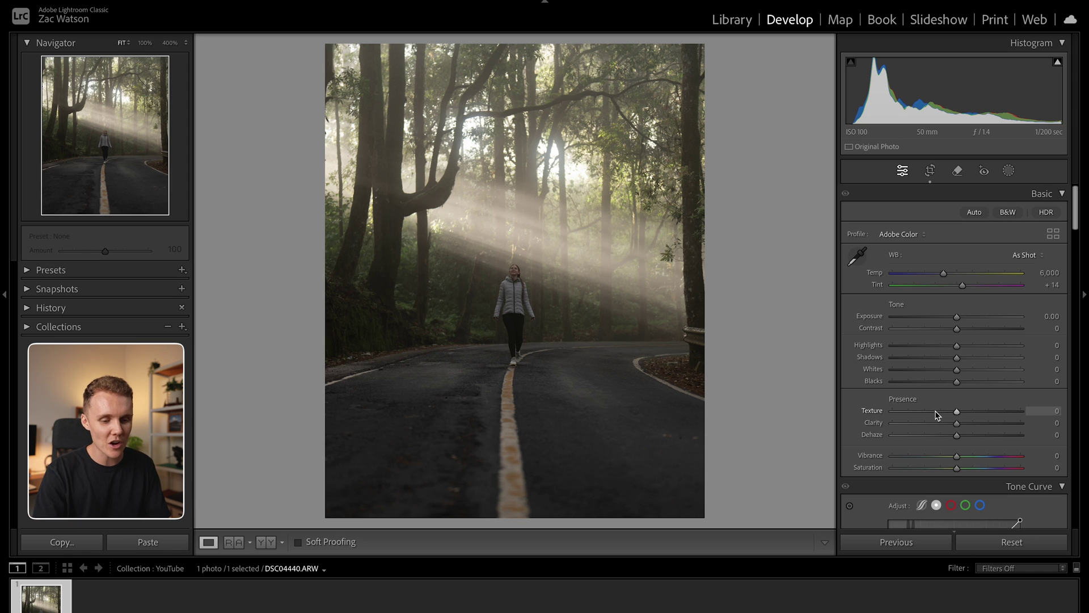
Step: Drag the Transform panel's Vertical slider to -4 to straighten the trees
scroll(936, 415, "down", 5)
scroll(936, 414, "down", 12)
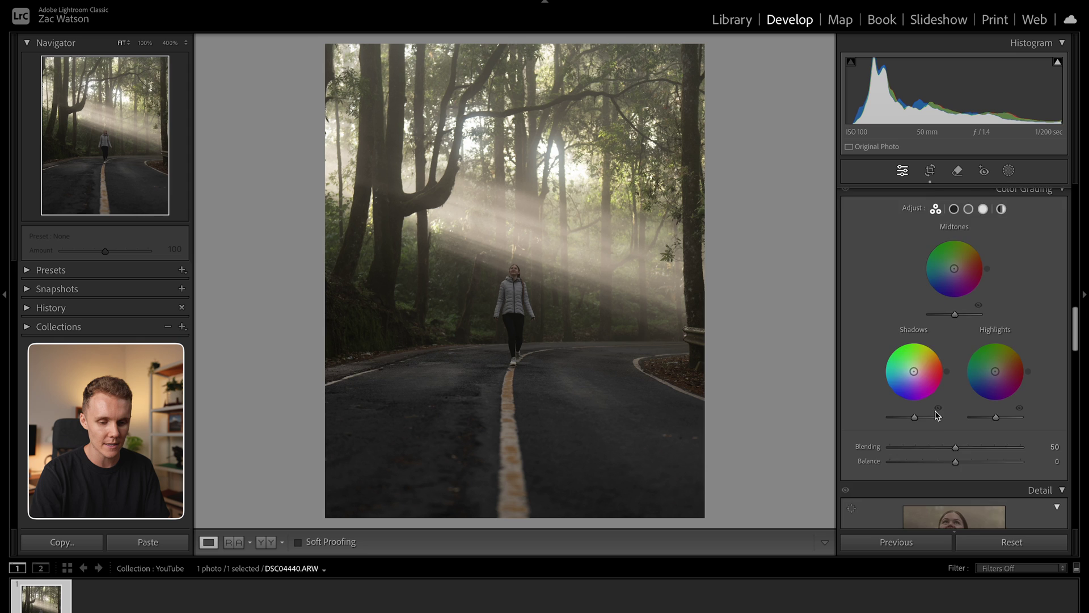
scroll(937, 415, "down", 8)
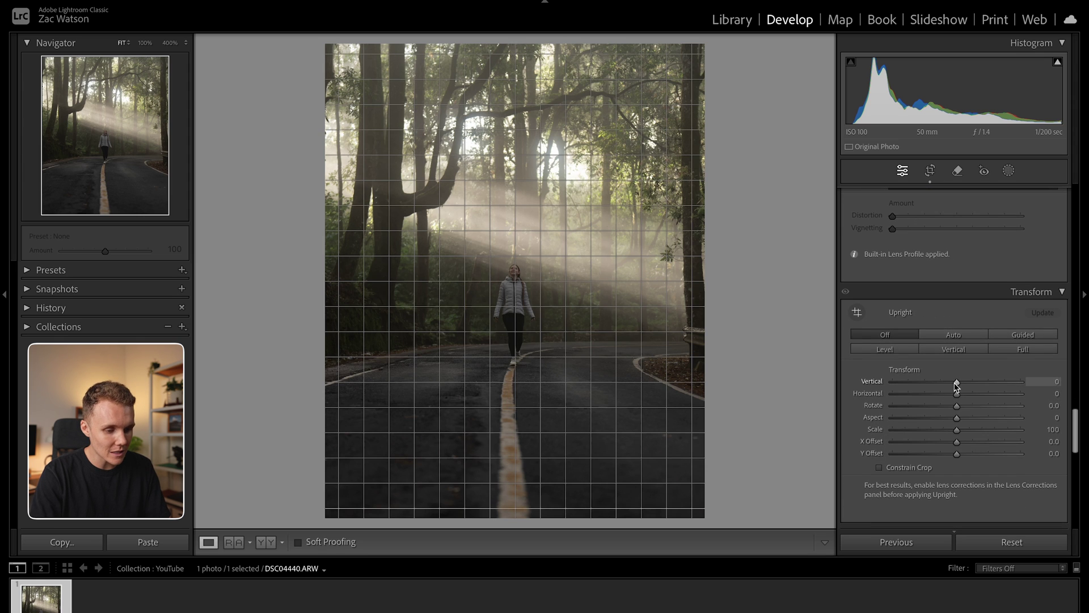
left_click_drag(958, 387, 954, 386)
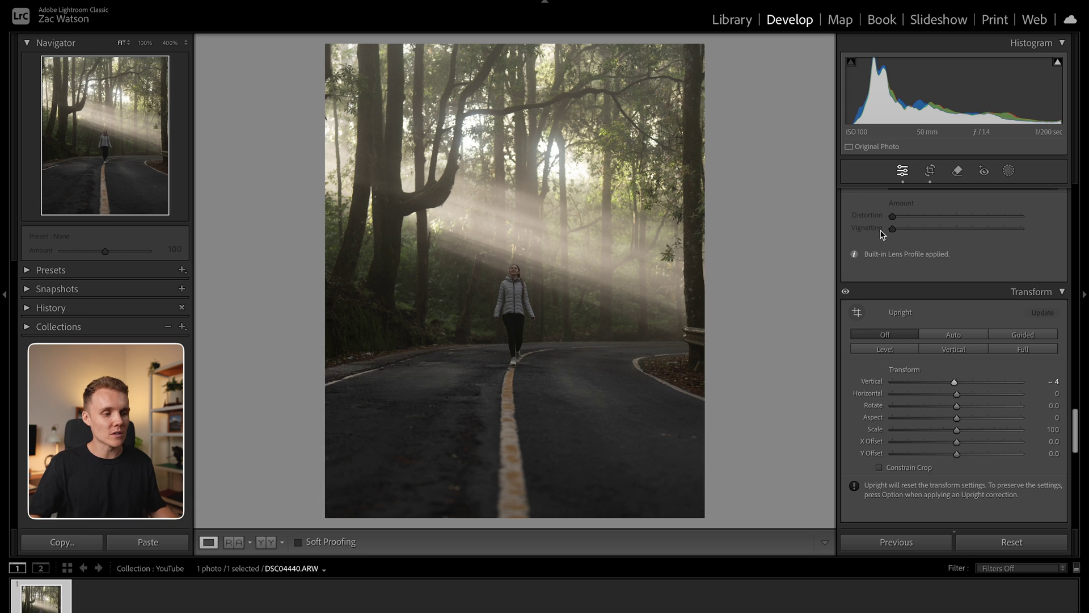
scroll(882, 234, "up", 15)
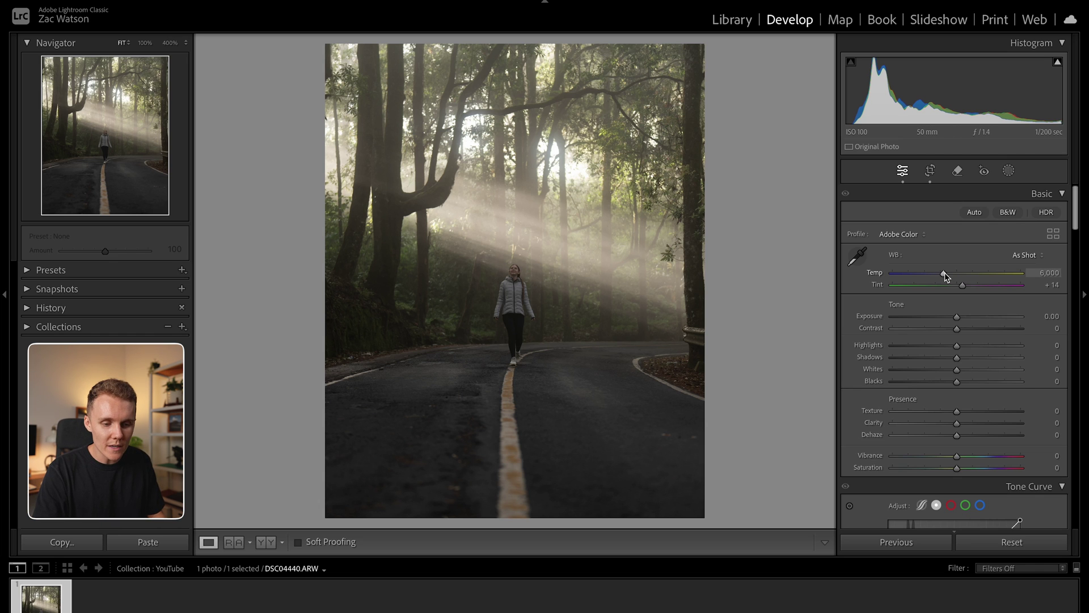
Step: In Basic, set Temp 5,769, Contrast +30, Highlights +7, Shadows -7 and Exposure +0.15
left_click_drag(943, 273, 941, 273)
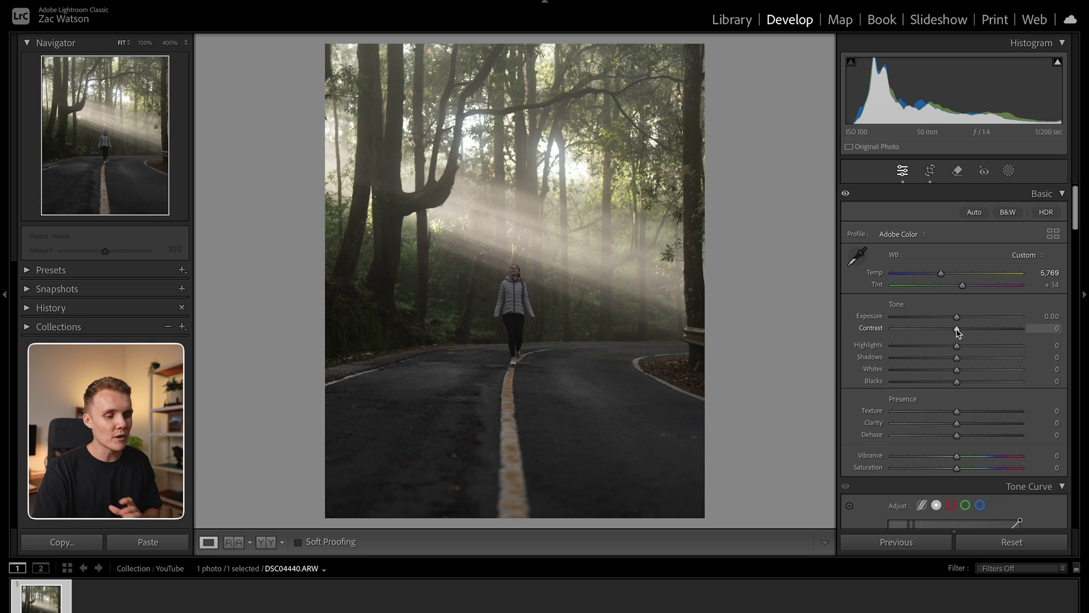
left_click_drag(957, 329, 976, 333)
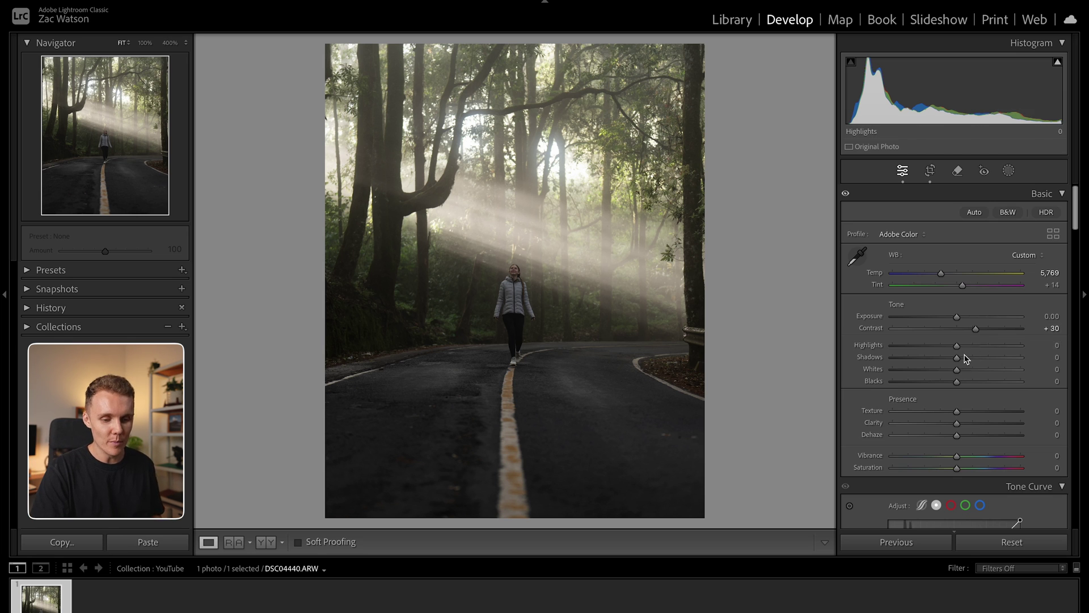
left_click_drag(952, 354, 961, 347)
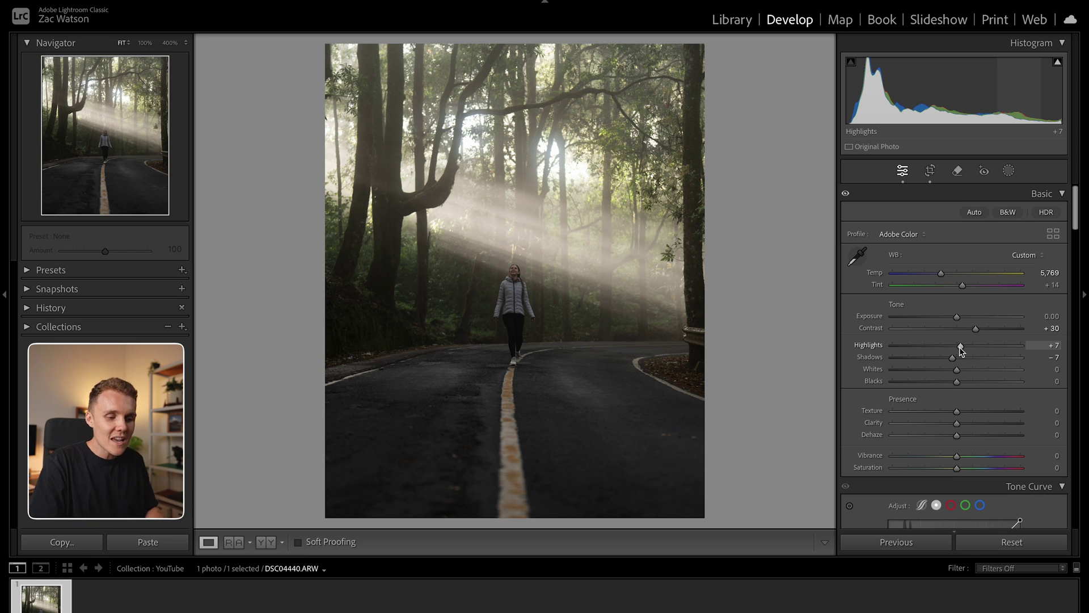
left_click_drag(957, 316, 959, 316)
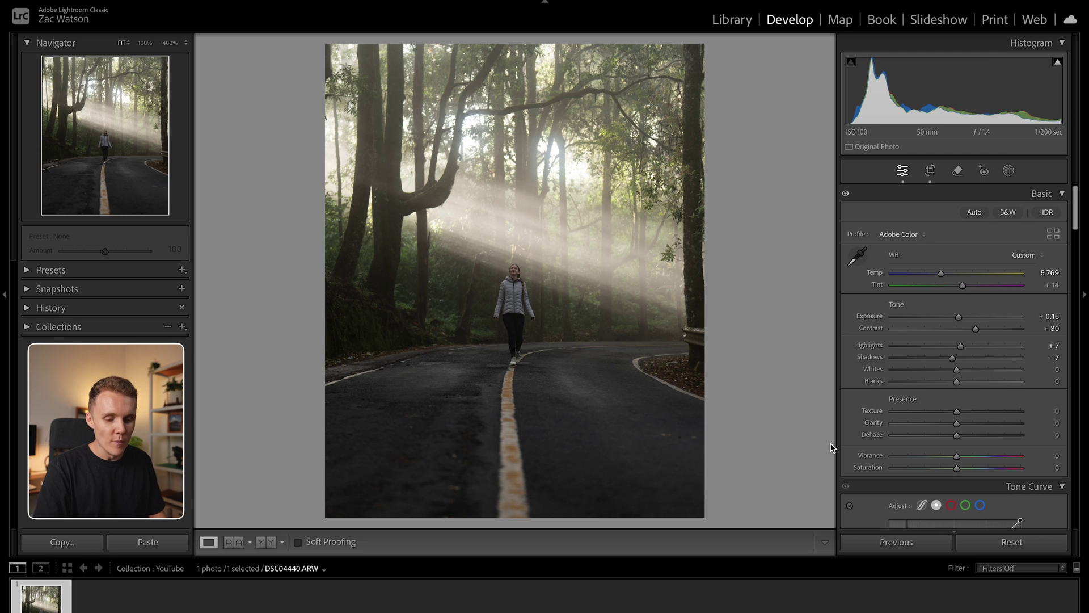
Step: Test Clarity values at 100% zoom on the walker, settle on -24, and return to Fit view
scroll(951, 416, "down", 3)
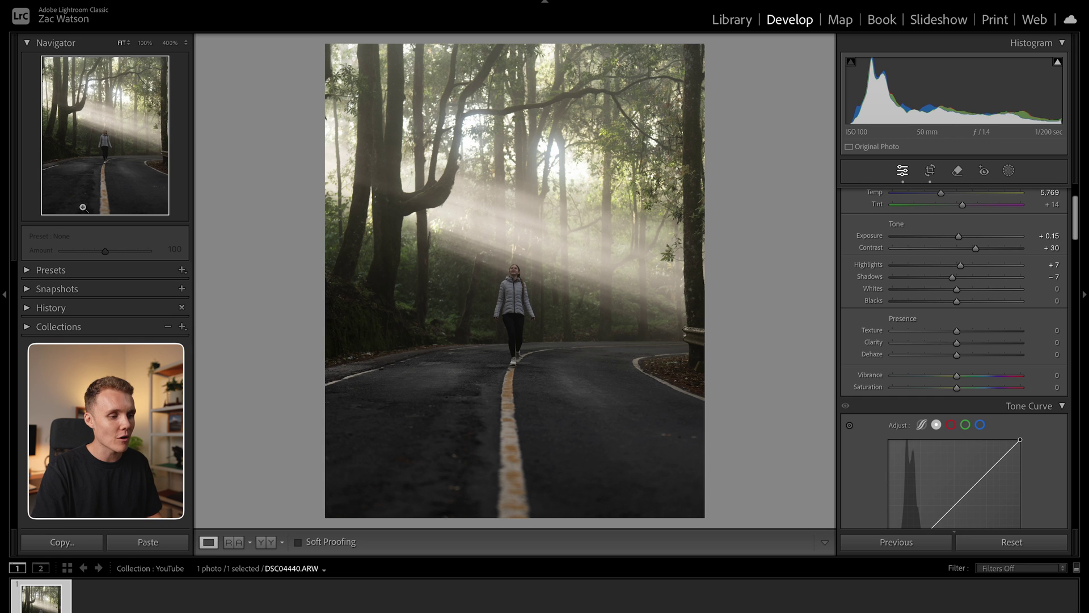
left_click(499, 287)
left_click_drag(576, 275, 566, 301)
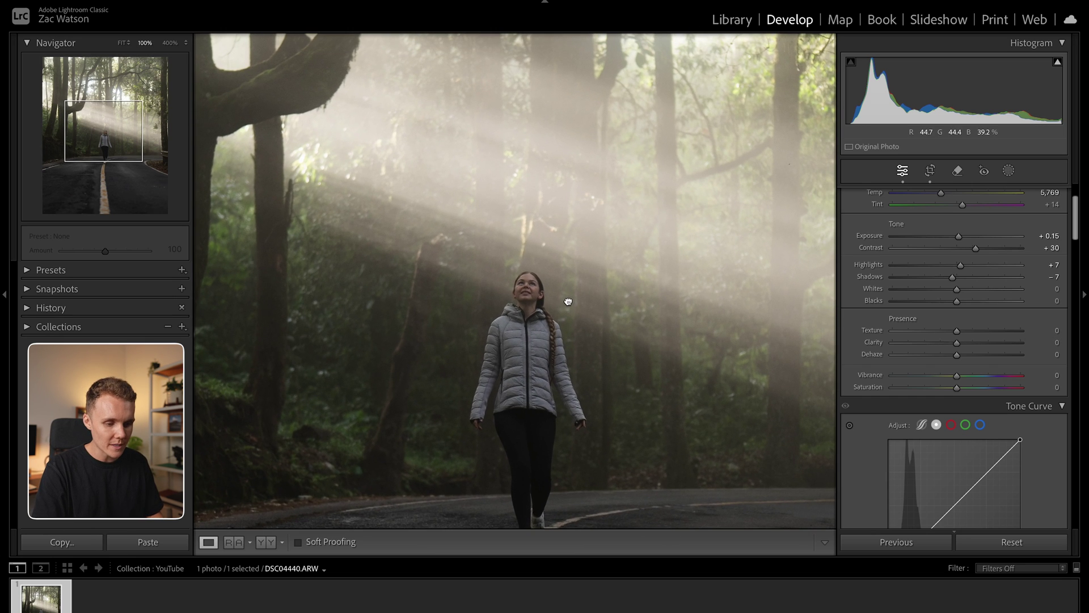
left_click_drag(956, 343, 606, 367)
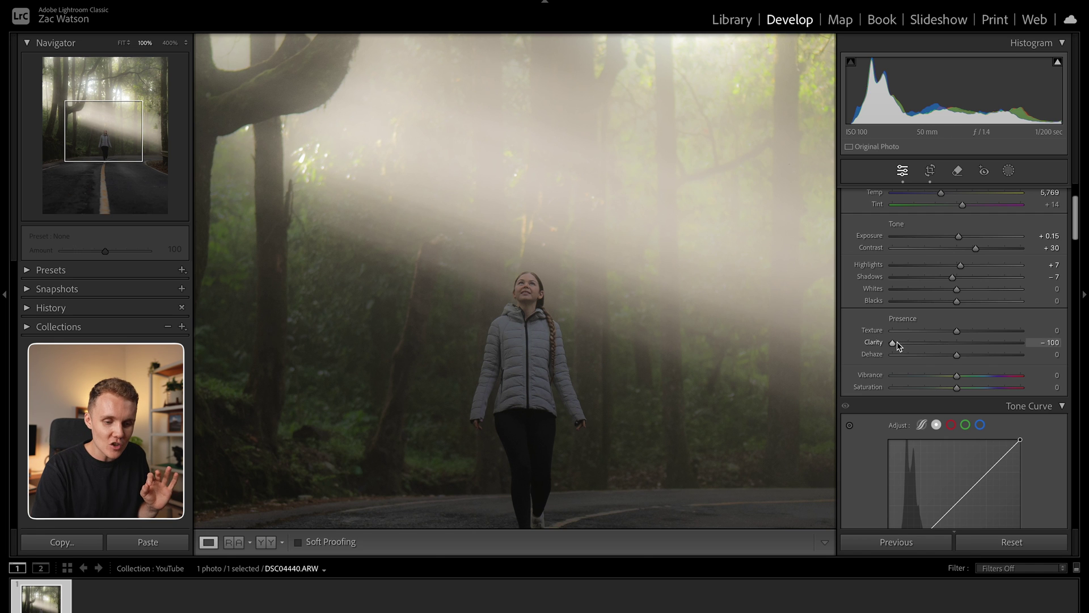
left_click_drag(896, 343, 955, 352)
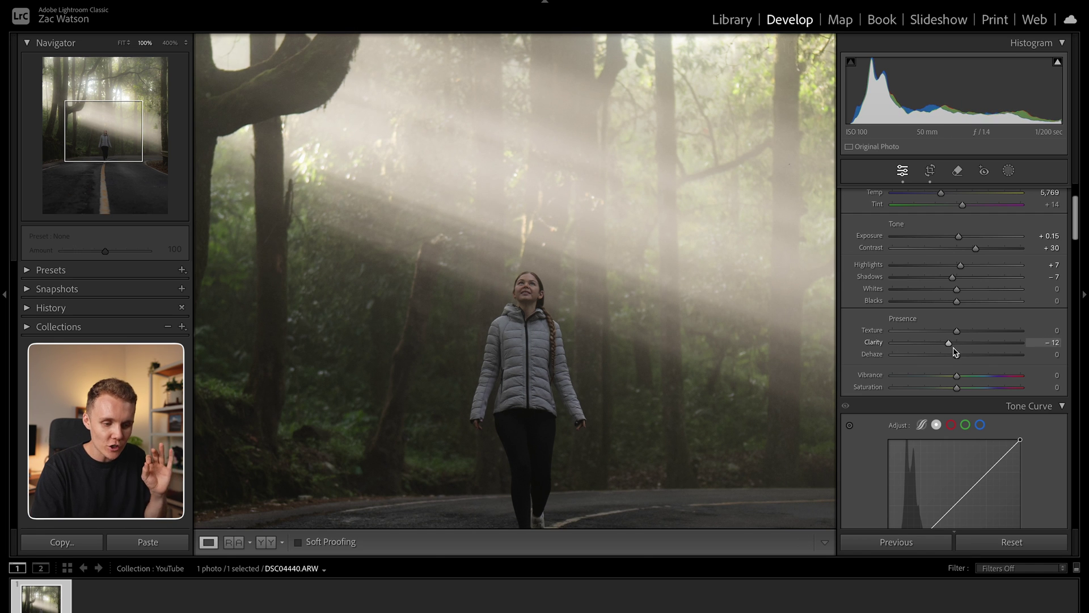
double_click(957, 346)
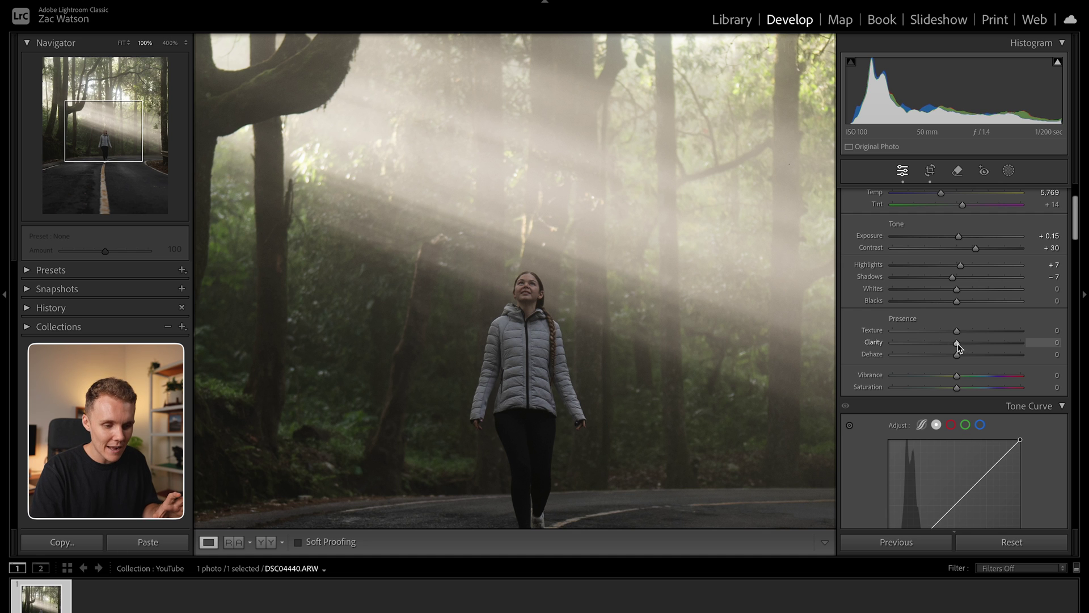
left_click_drag(958, 347, 943, 347)
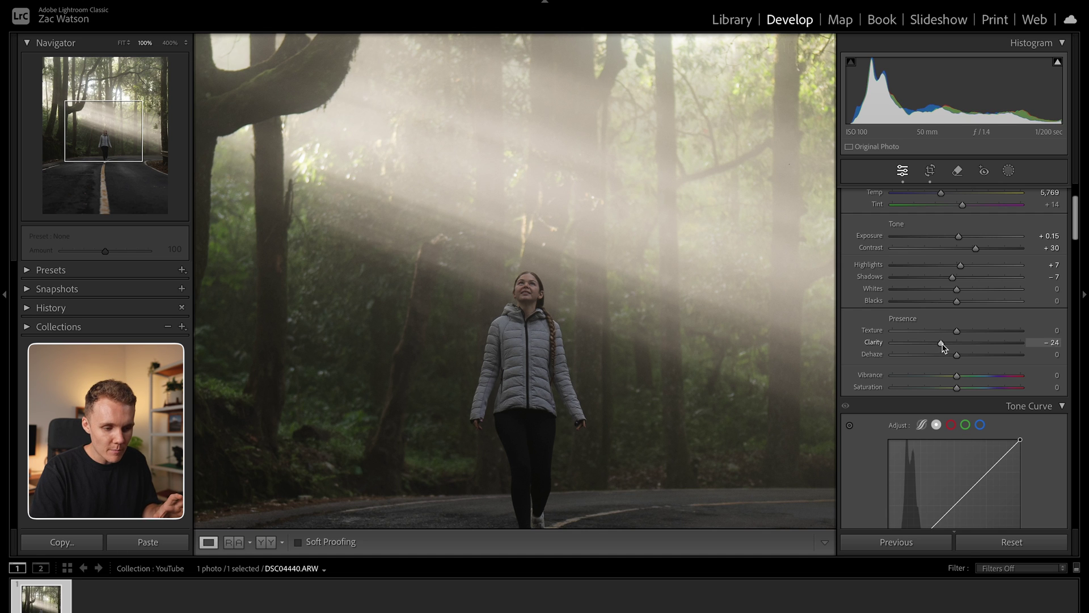
left_click(661, 286)
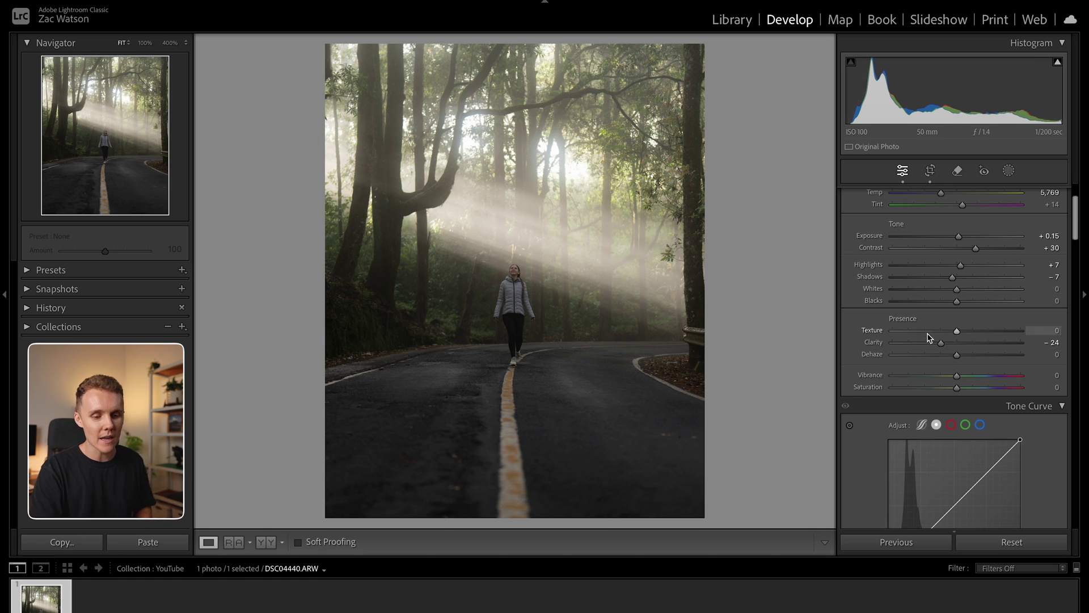
Step: Add shadow, midtone and highlight points to the point tone curve
scroll(913, 318, "down", 3)
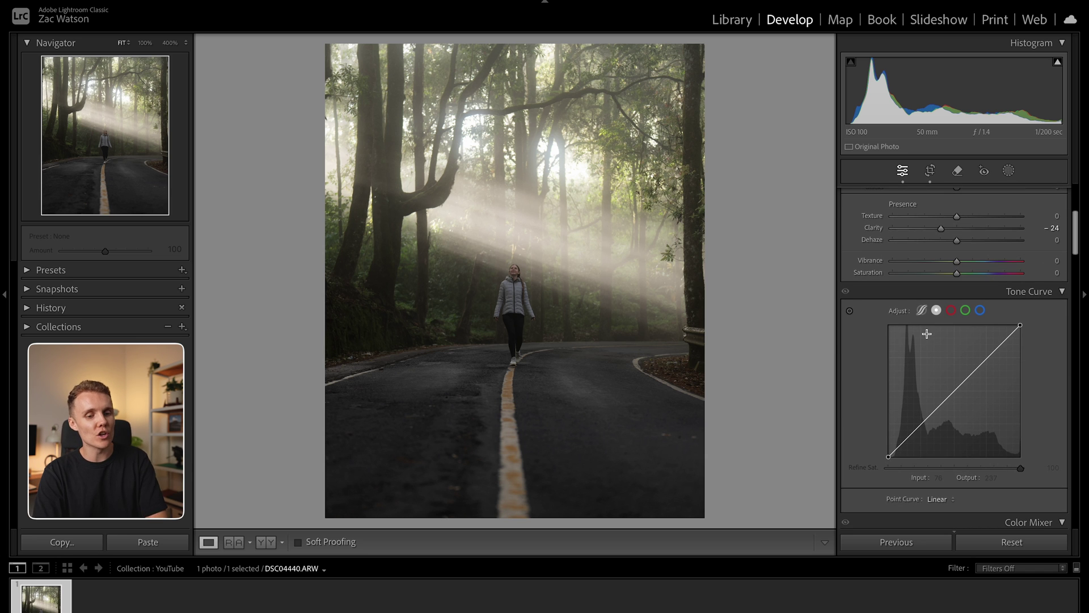
scroll(960, 363, "down", 2)
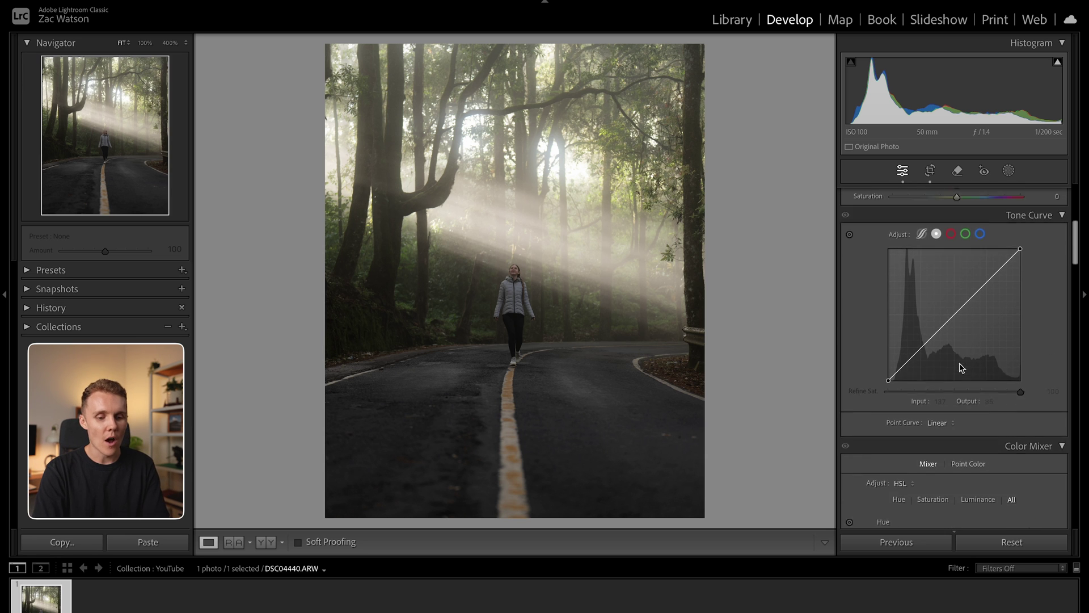
scroll(961, 367, "down", 5)
scroll(959, 364, "up", 4)
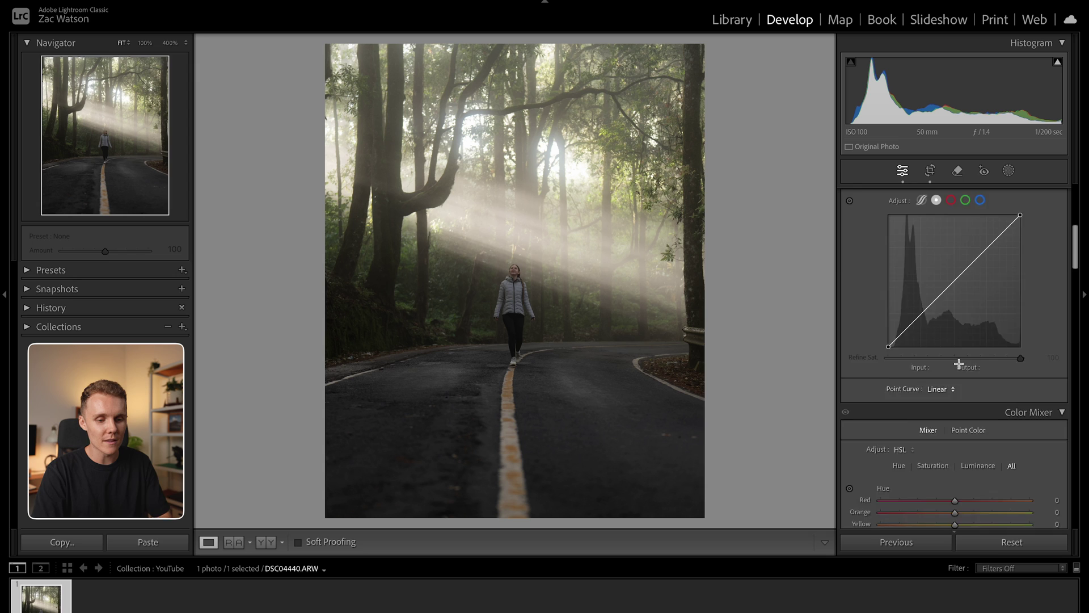
scroll(959, 364, "up", 3)
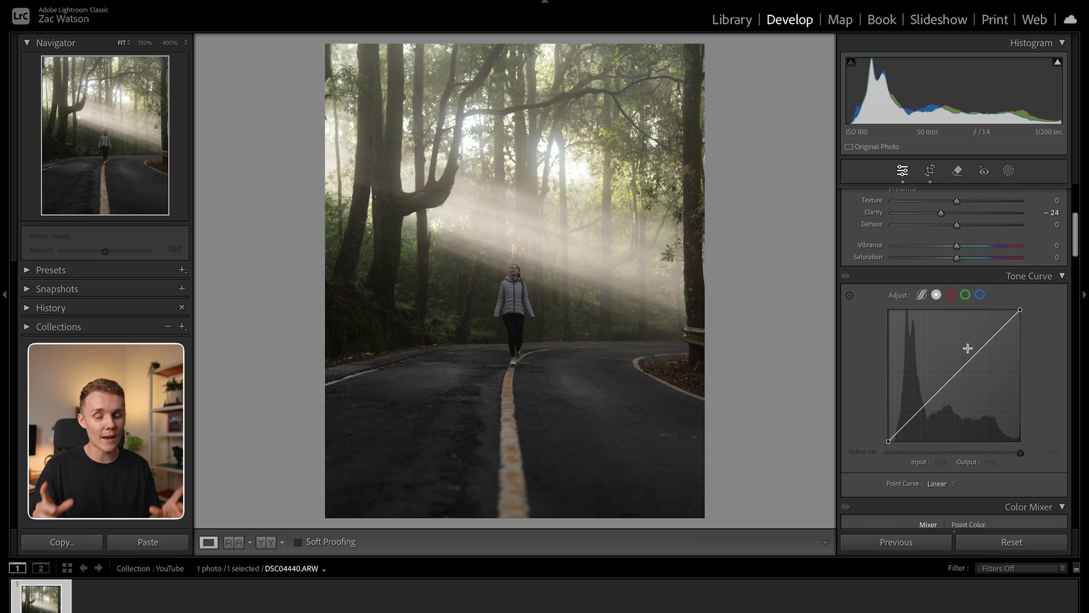
left_click(921, 409)
left_click(954, 374)
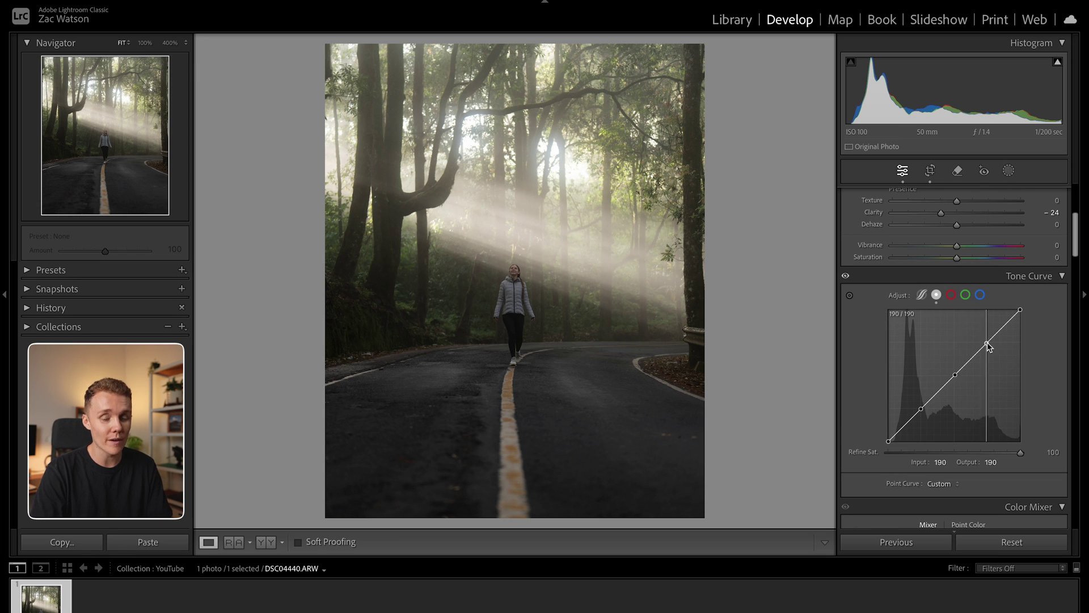
left_click(988, 342)
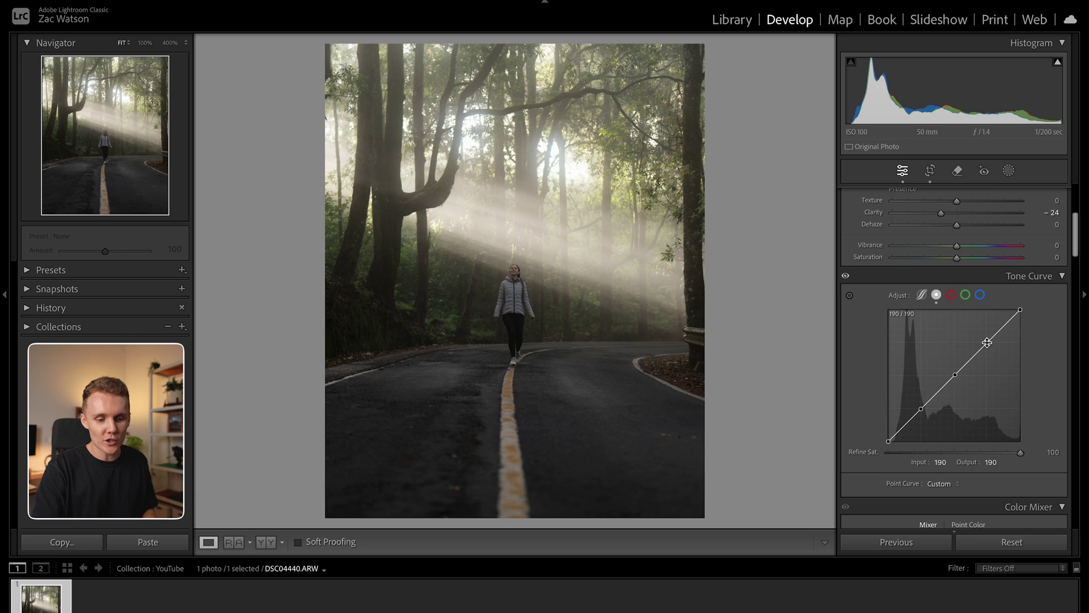
left_click(987, 343)
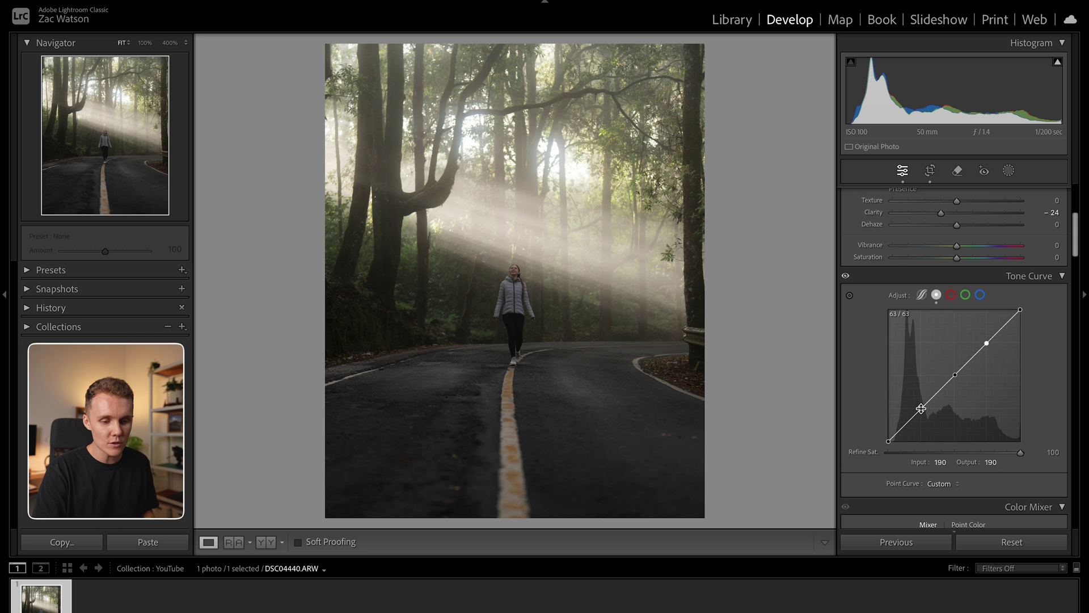
Step: Shape an S-curve with darker shadows and brighter highlights, and lift the black point to 11
left_click_drag(921, 408, 924, 412)
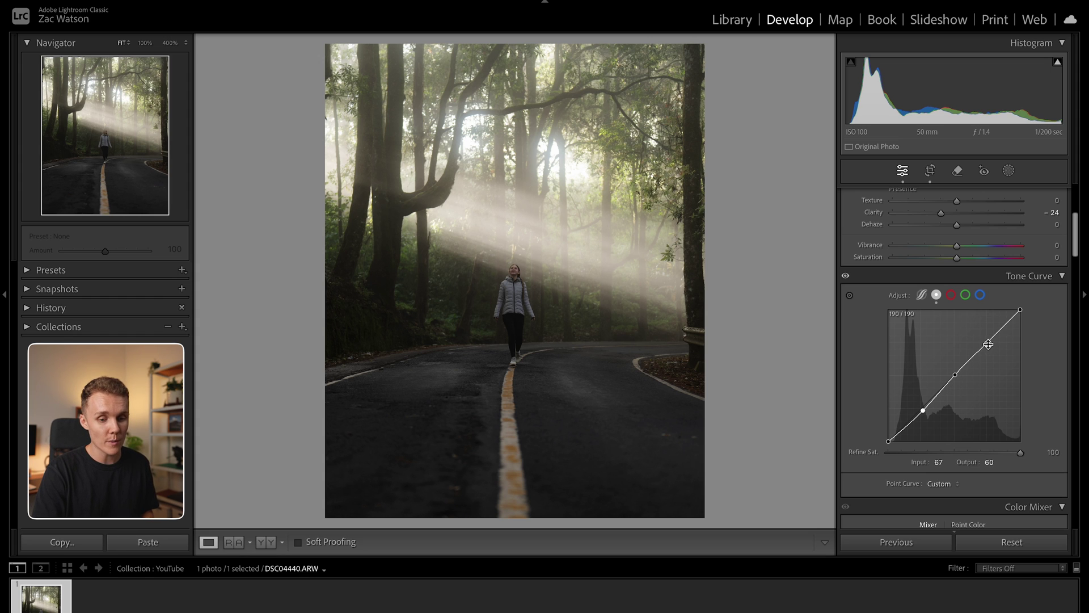
left_click_drag(989, 348, 987, 340)
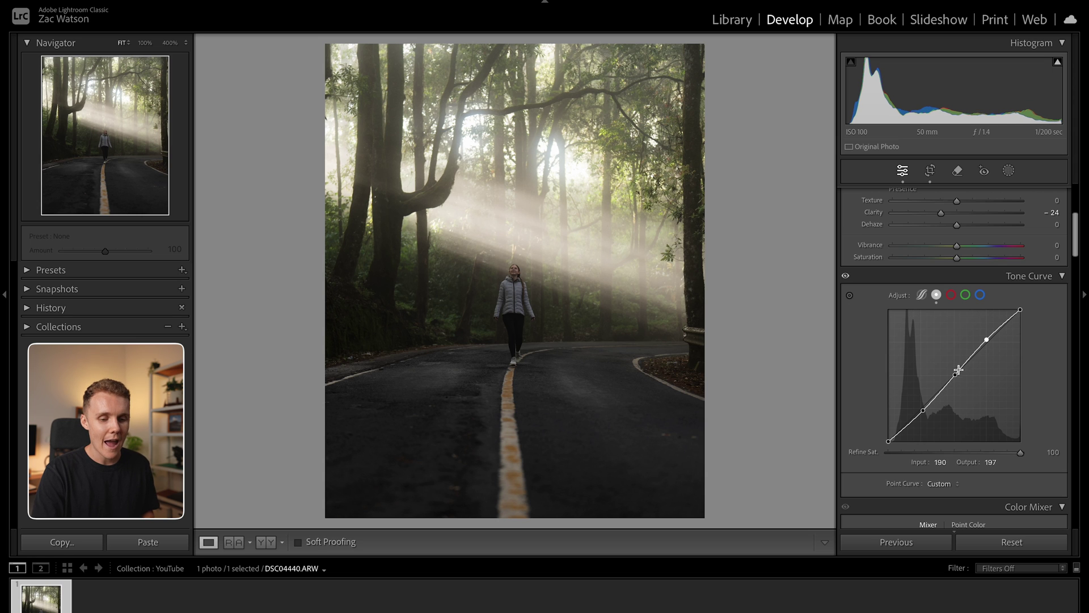
mouse_move(955, 376)
left_mouse_down()
mouse_move(948, 346)
mouse_move(951, 379)
left_mouse_up()
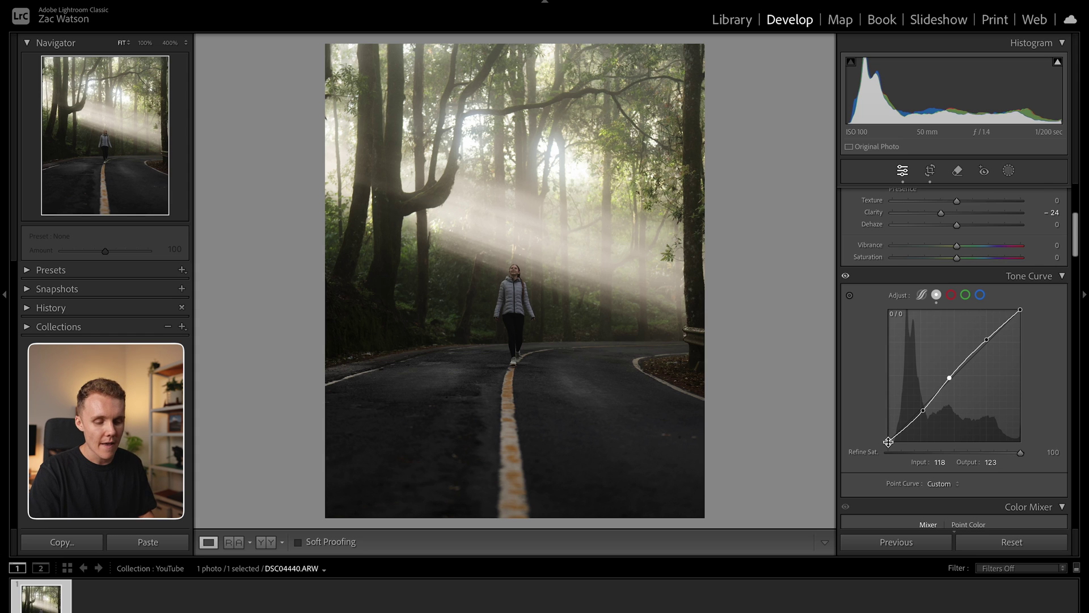
left_click_drag(888, 441, 874, 437)
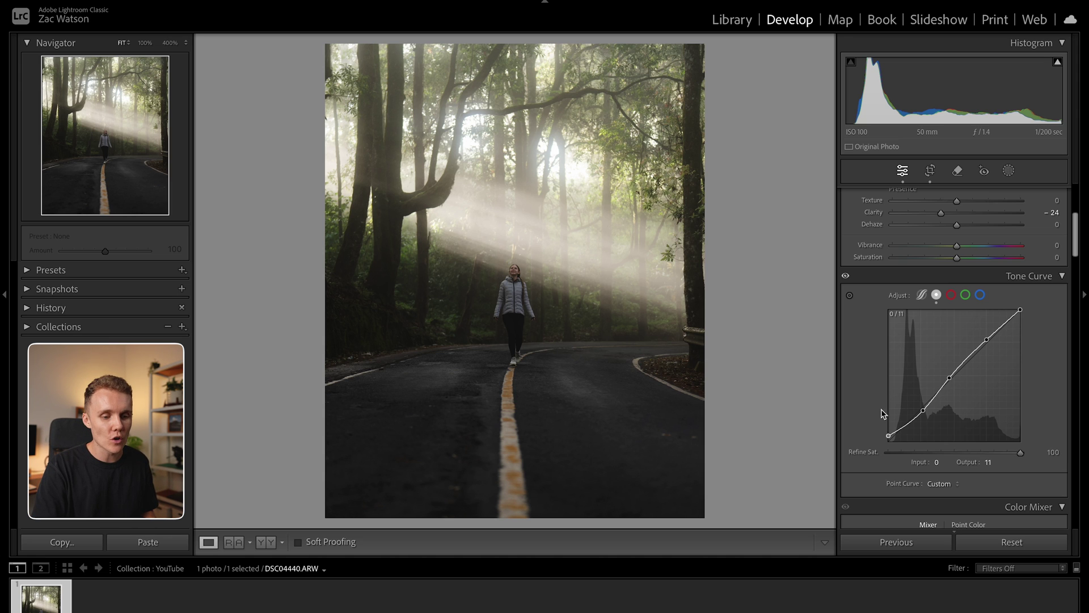
Step: Compare the tone curve on and off, then lower Green saturation to -24
left_click(846, 277)
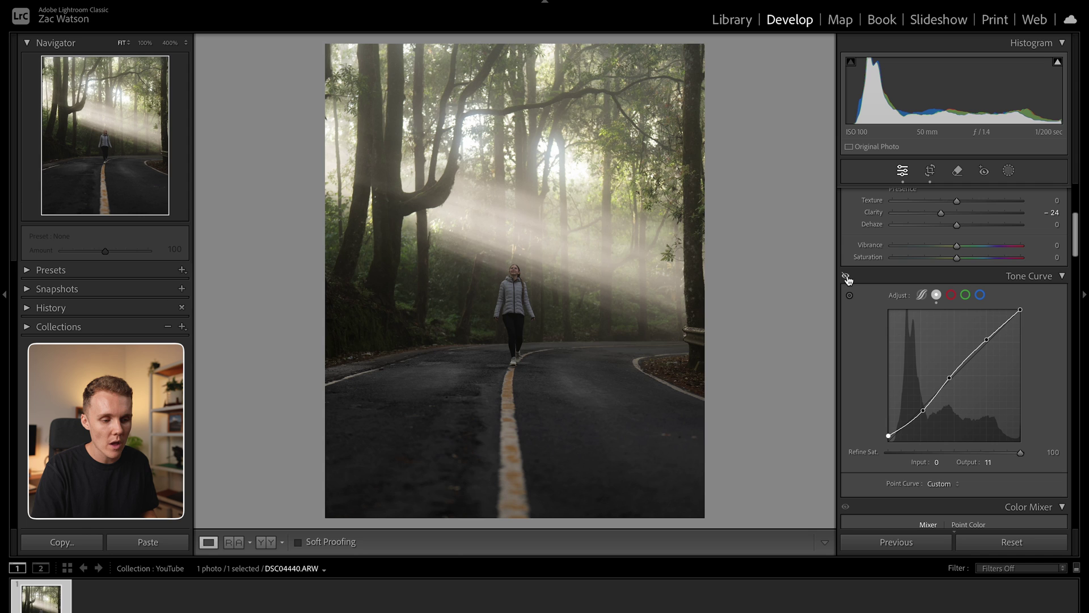
left_click(846, 277)
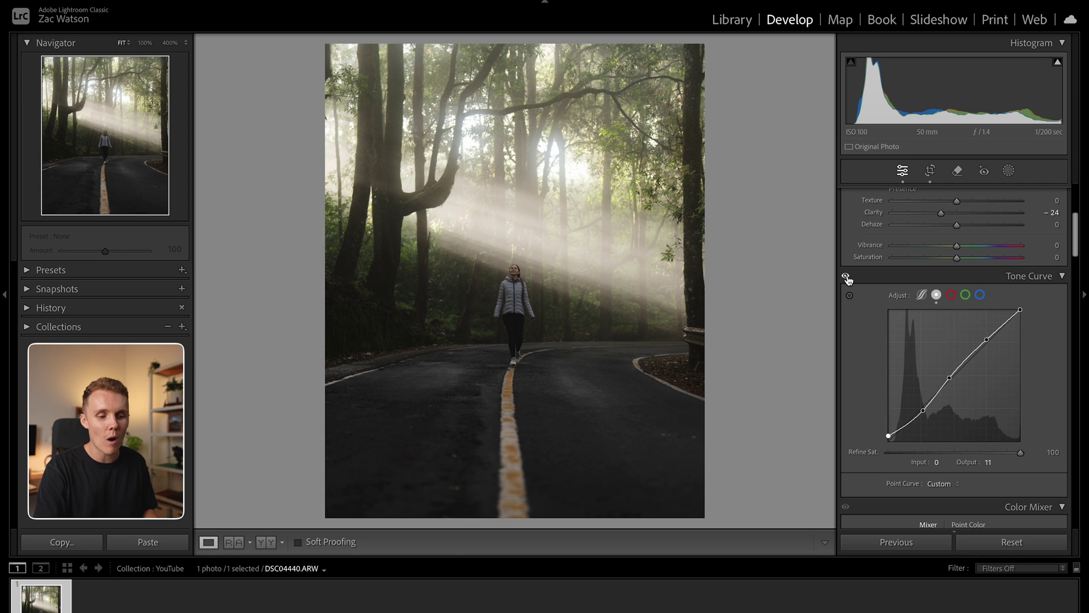
scroll(883, 421, "down", 10)
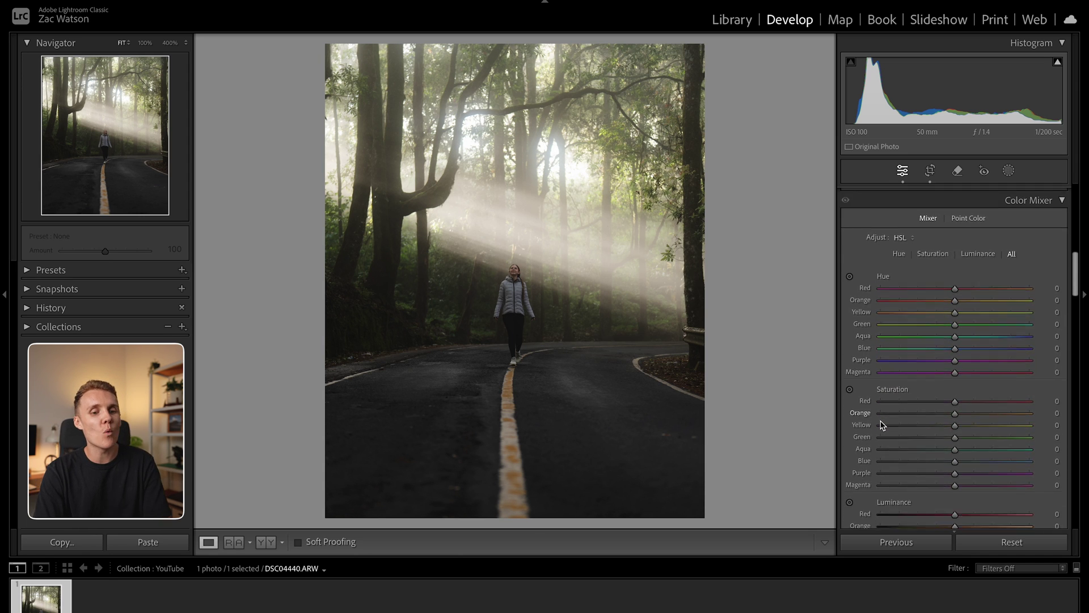
scroll(883, 424, "down", 1)
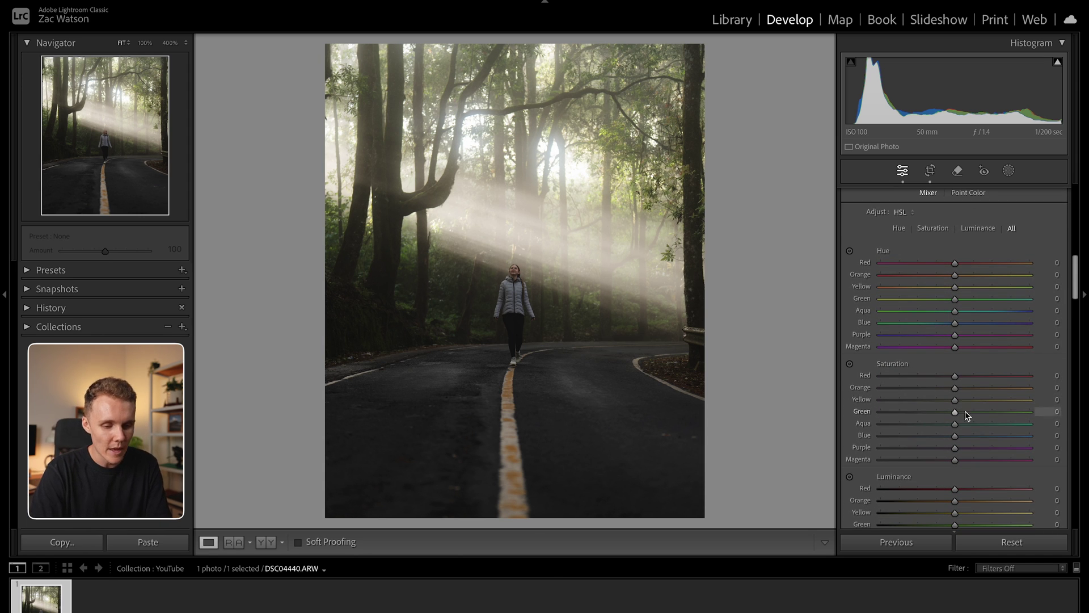
left_click_drag(532, 272, 778, 212)
left_click(560, 260)
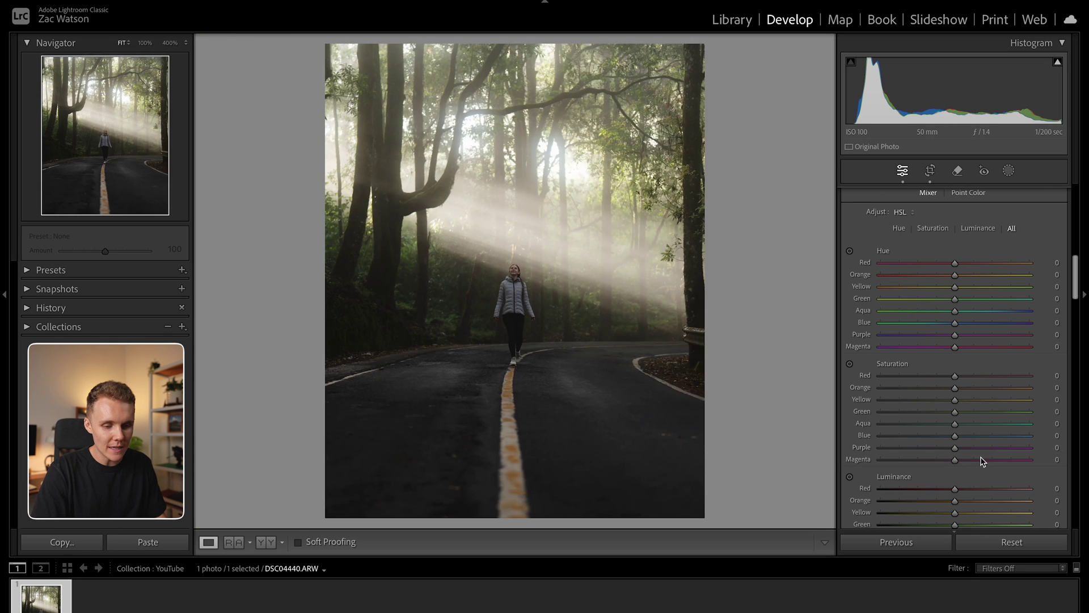
mouse_move(955, 413)
left_mouse_down()
mouse_move(922, 414)
mouse_move(958, 404)
mouse_move(877, 403)
mouse_move(1087, 417)
mouse_move(940, 418)
mouse_move(959, 413)
mouse_move(954, 398)
left_mouse_up()
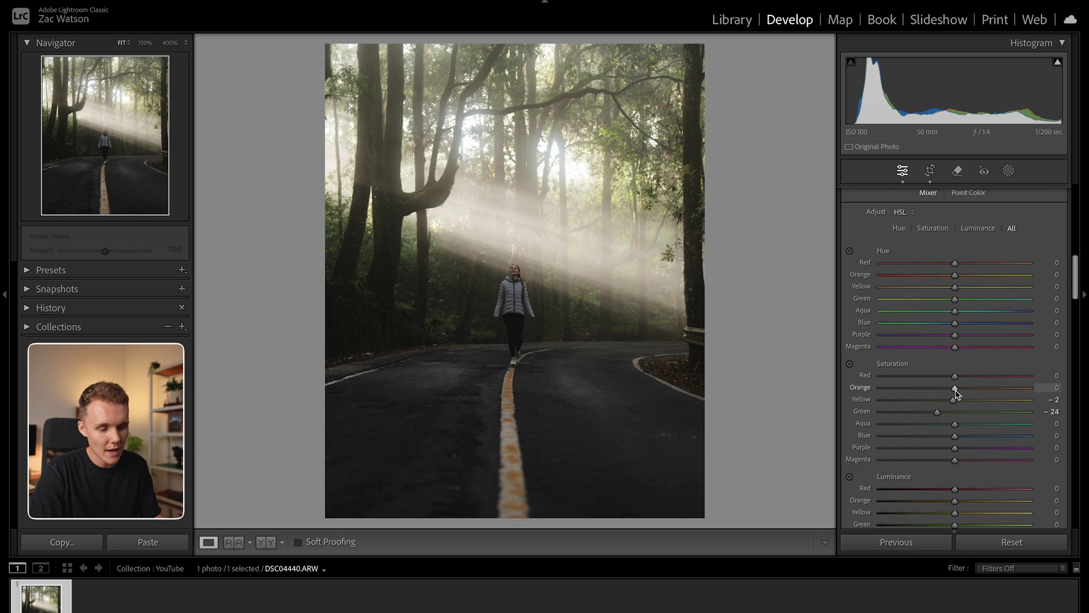
Step: Raise Orange saturation to +7 for warmer skin and lower Blue saturation to -10
left_click(513, 266)
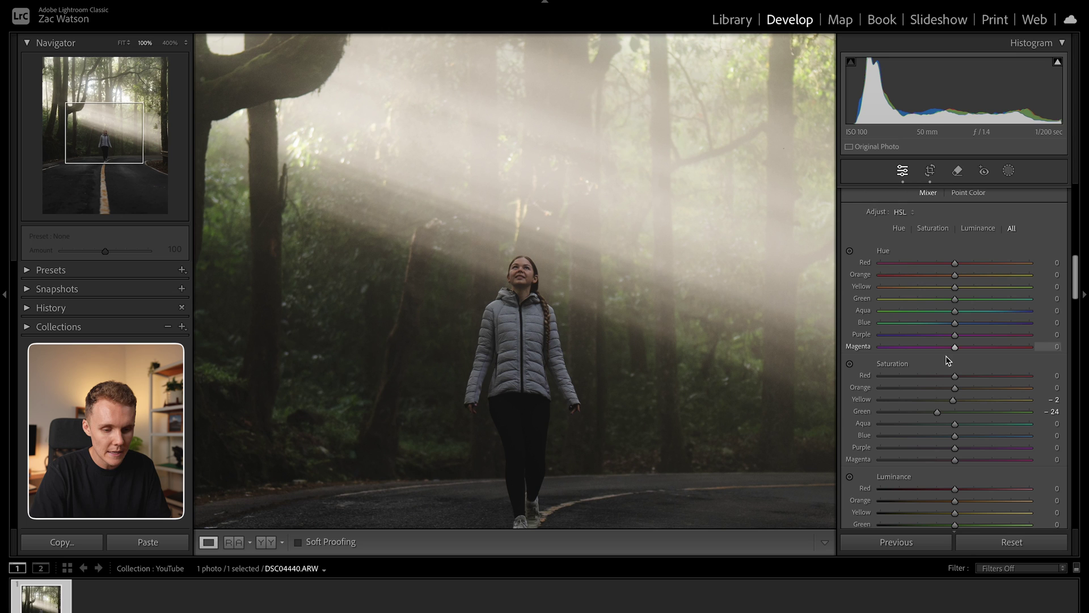
left_click_drag(955, 388, 963, 418)
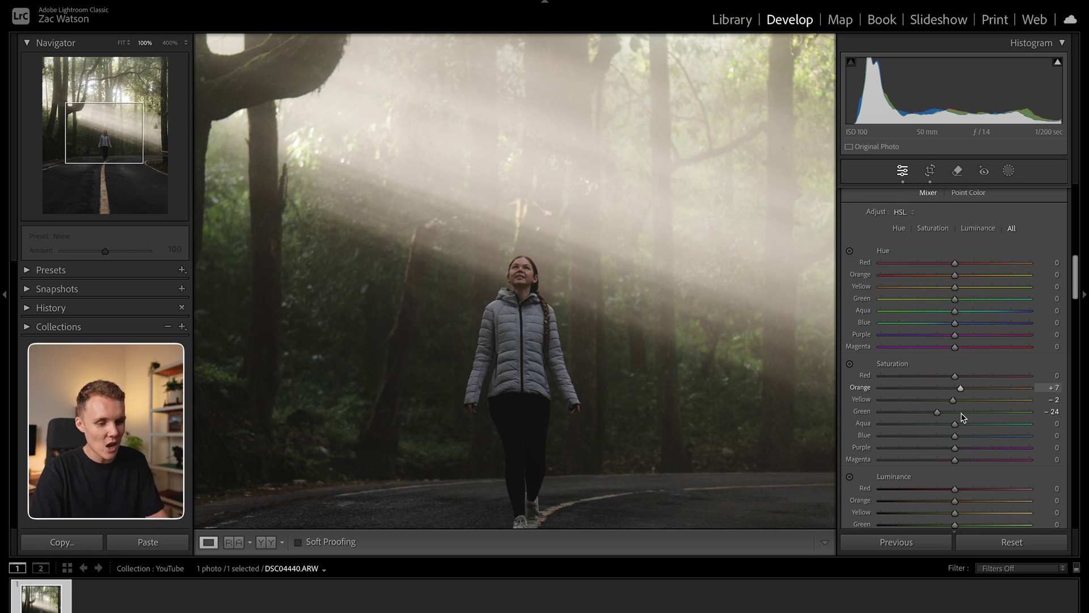
left_click(664, 350)
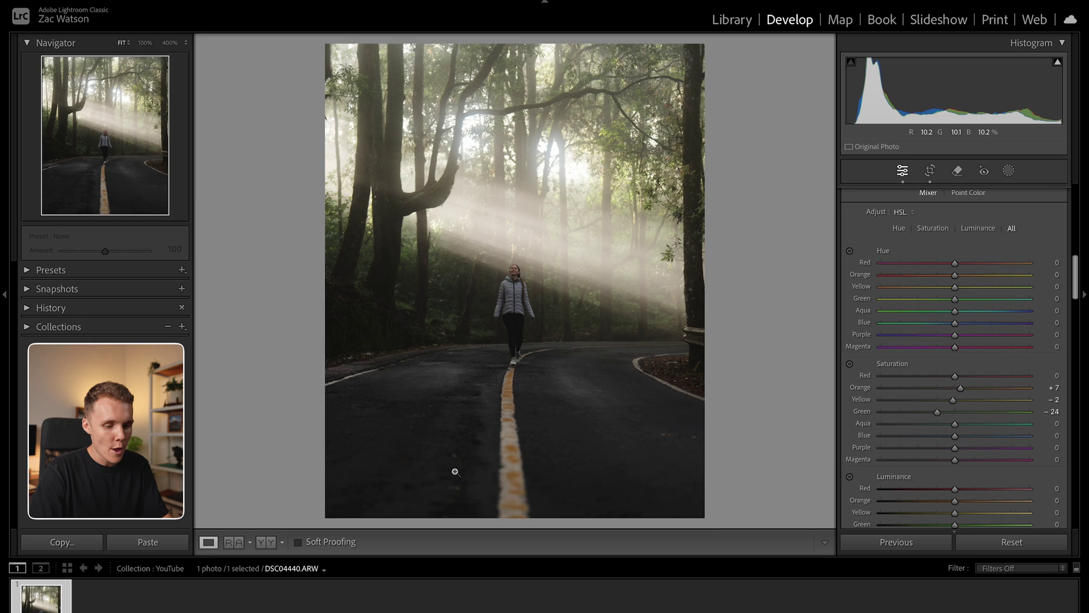
left_click(590, 426)
left_click(602, 393)
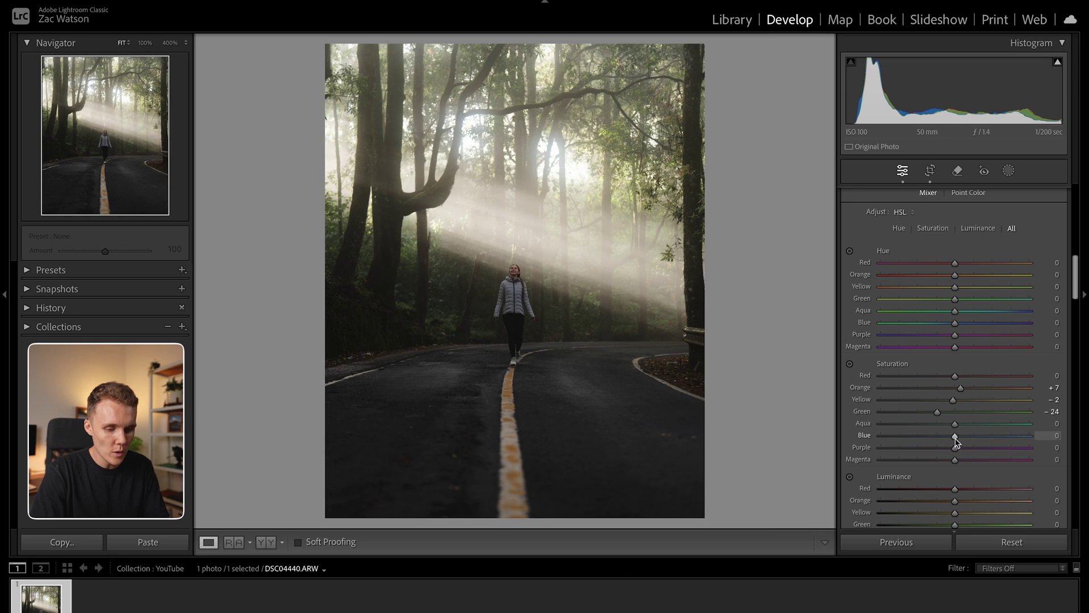
mouse_move(955, 436)
left_mouse_down()
mouse_move(881, 435)
mouse_move(1047, 408)
mouse_move(1046, 366)
mouse_move(1026, 399)
mouse_move(952, 418)
mouse_move(912, 452)
mouse_move(1072, 476)
mouse_move(956, 454)
mouse_move(977, 446)
mouse_move(963, 456)
left_mouse_up()
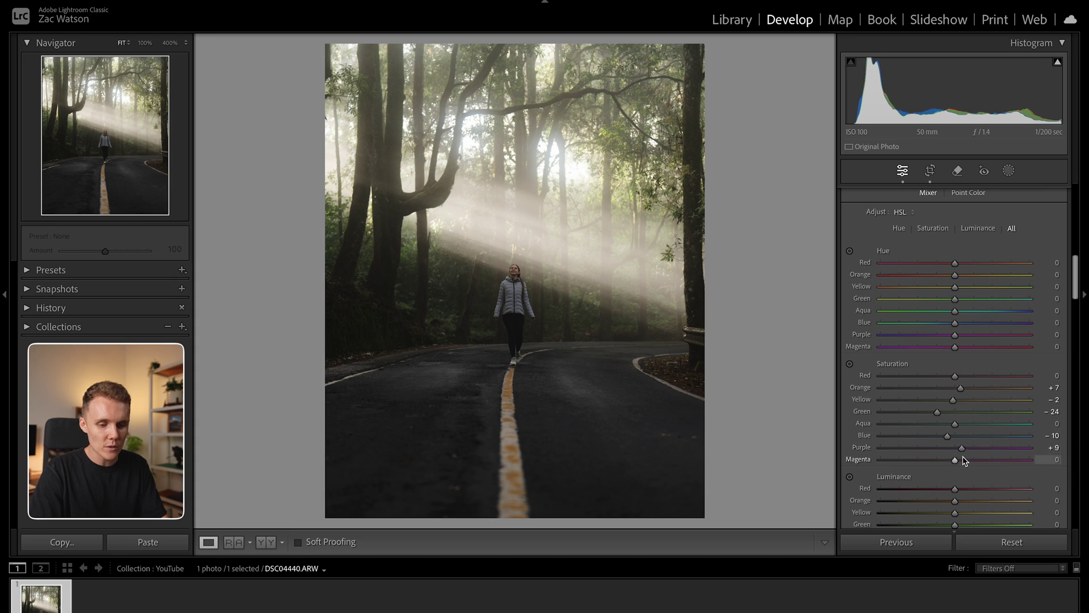
Step: Shift hues to Purple -83, Green -24, Yellow -3, and raise Yellow saturation to +6
left_click_drag(955, 334, 893, 340)
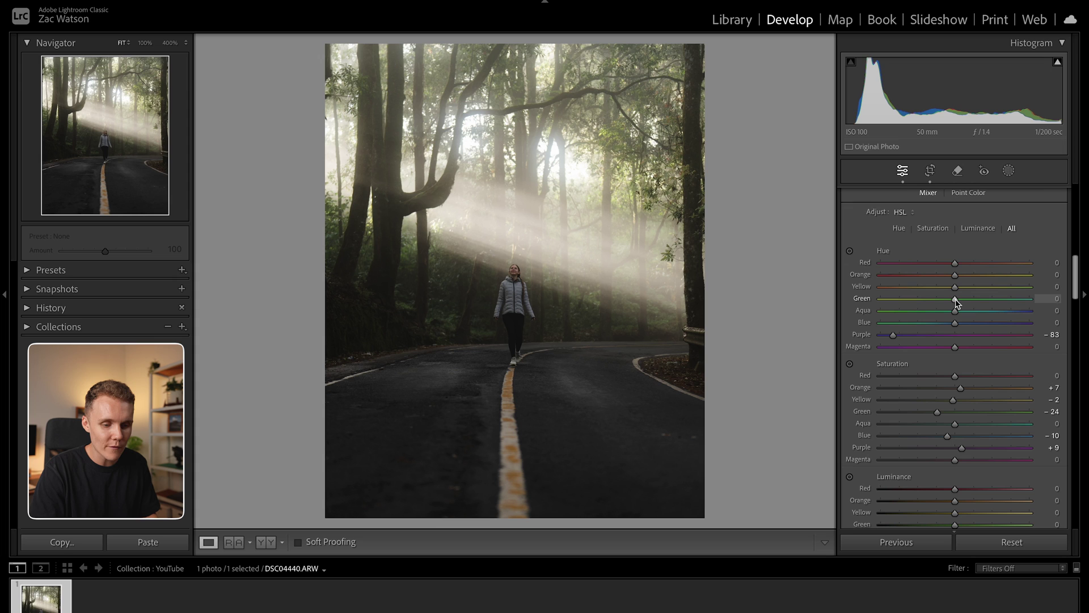
left_click_drag(956, 303, 939, 302)
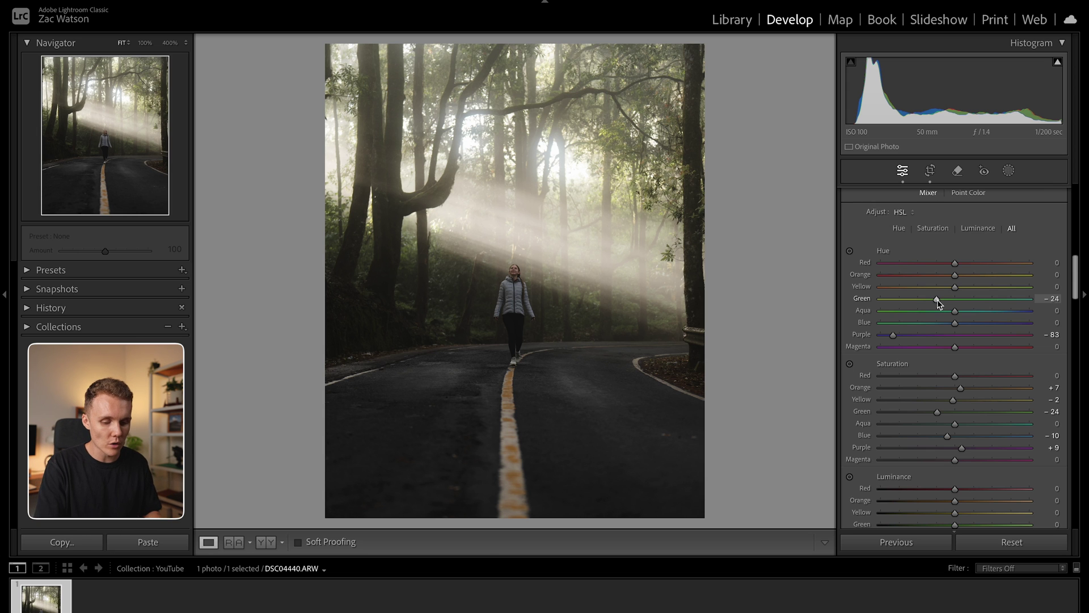
key("backslash")
key("backslash")
key("backslash")
key("backslash")
key("backslash")
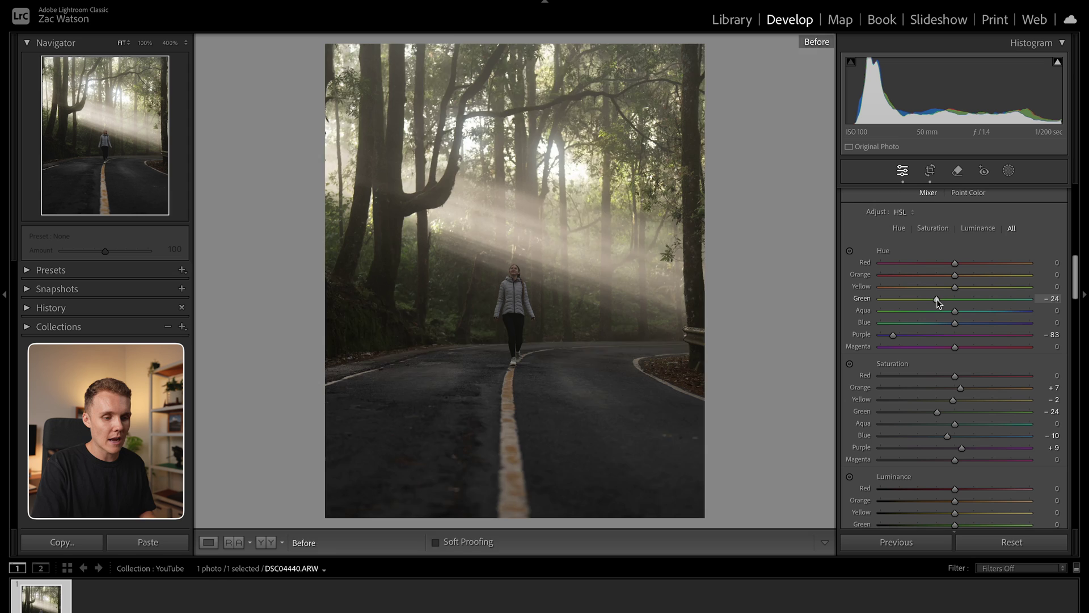
key("backslash")
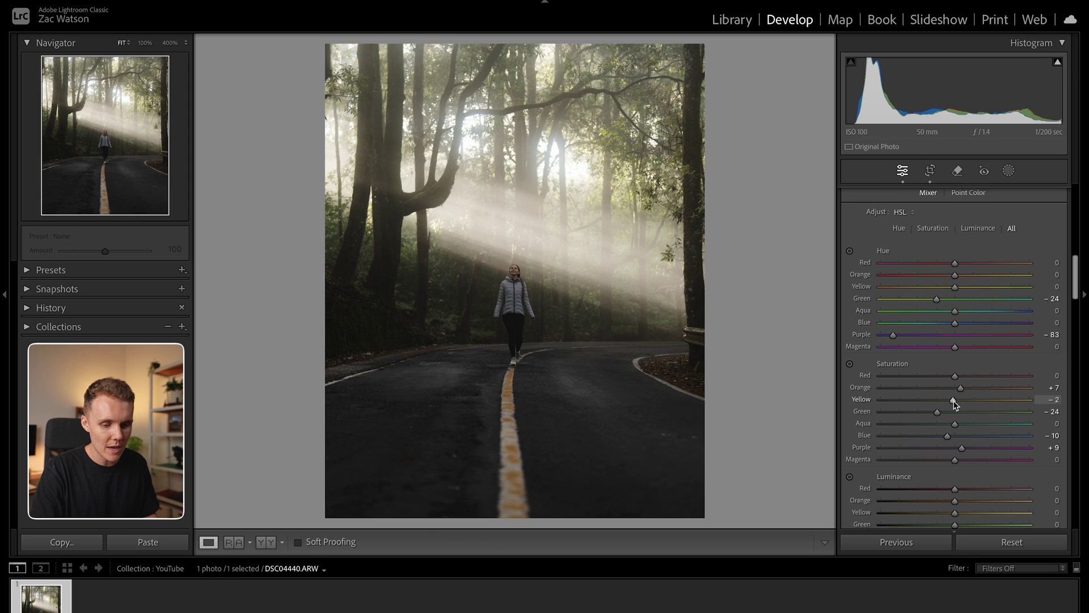
left_click_drag(954, 402, 960, 402)
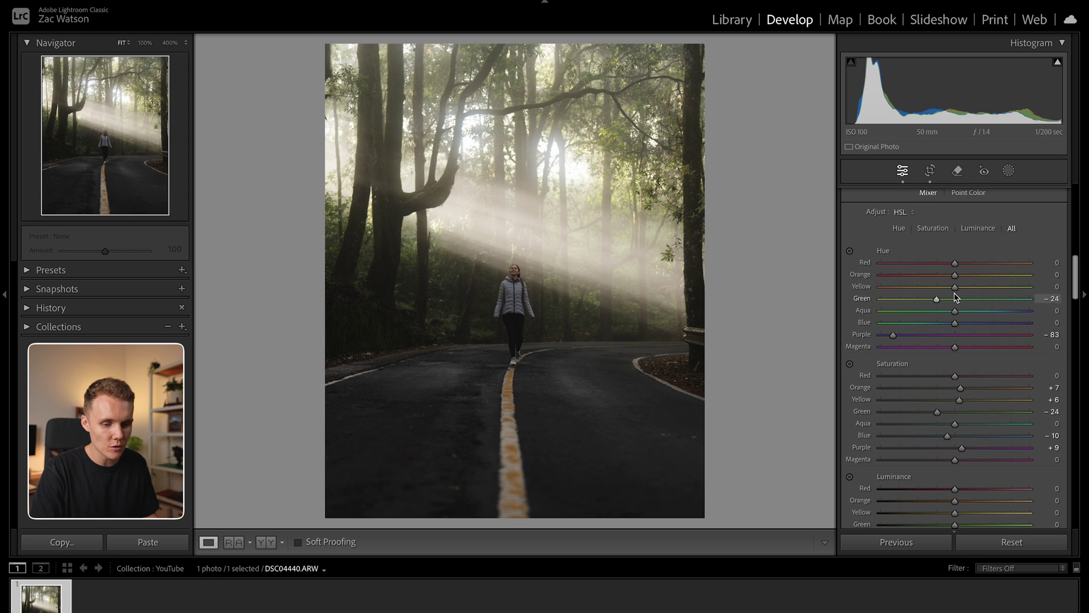
left_click_drag(956, 288, 953, 292)
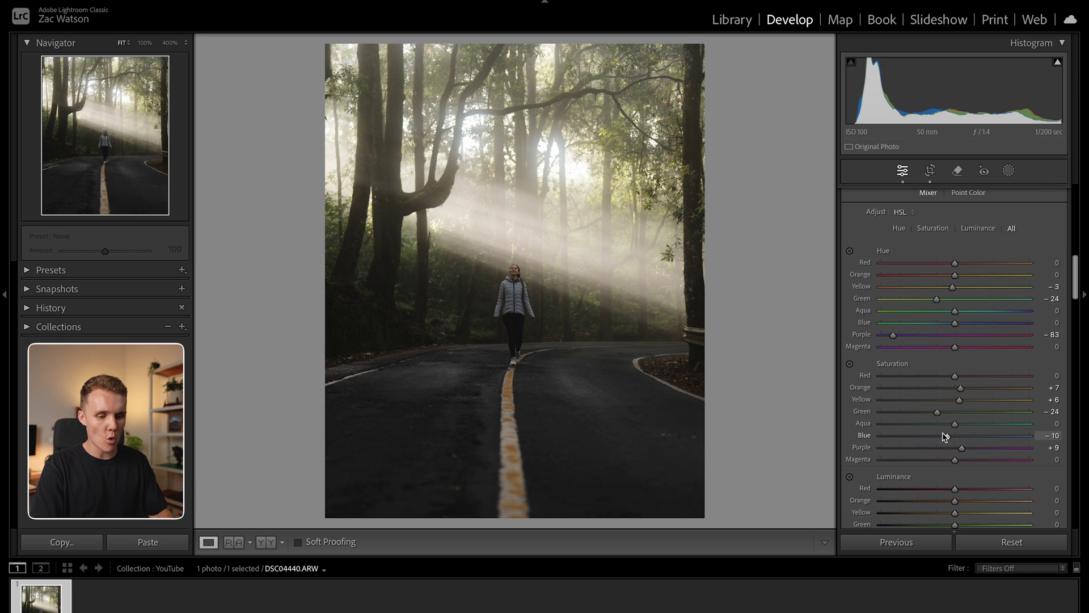
scroll(941, 469, "down", 5)
Step: Push the Shadows wheel toward blue and warm the Midtones to hue 22, saturation 5
scroll(942, 465, "up", 3)
scroll(943, 448, "down", 6)
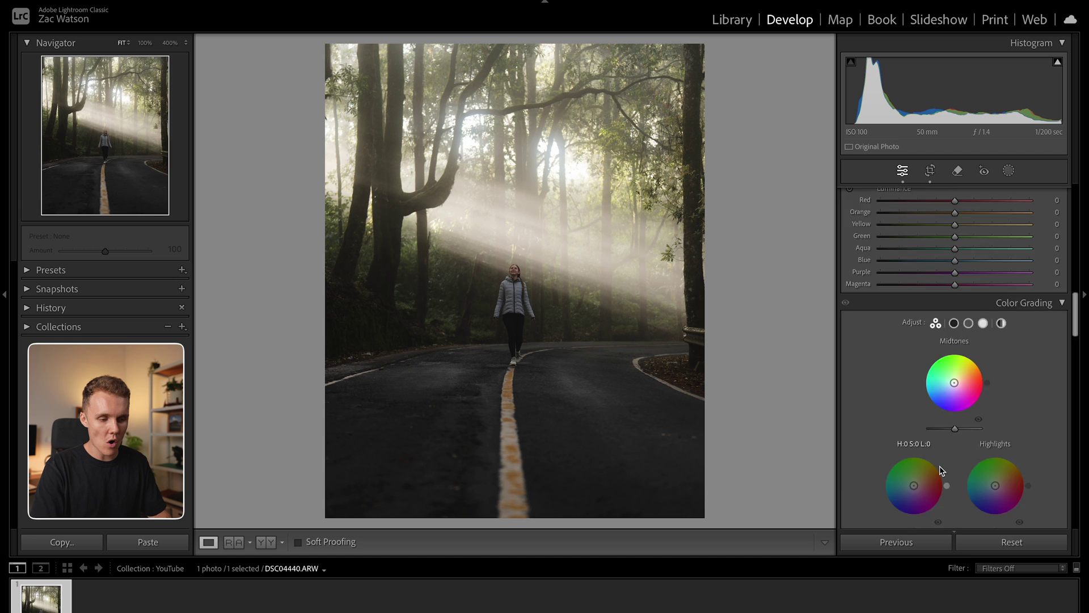
left_click_drag(913, 382, 912, 385)
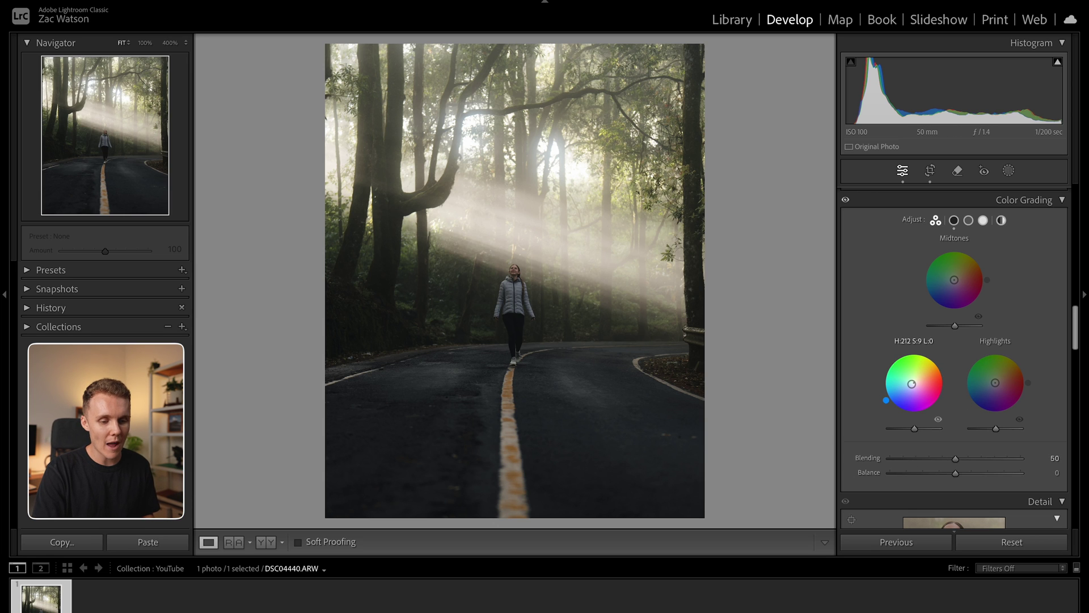
mouse_move(911, 383)
left_mouse_down()
mouse_move(893, 393)
mouse_move(912, 383)
left_mouse_up()
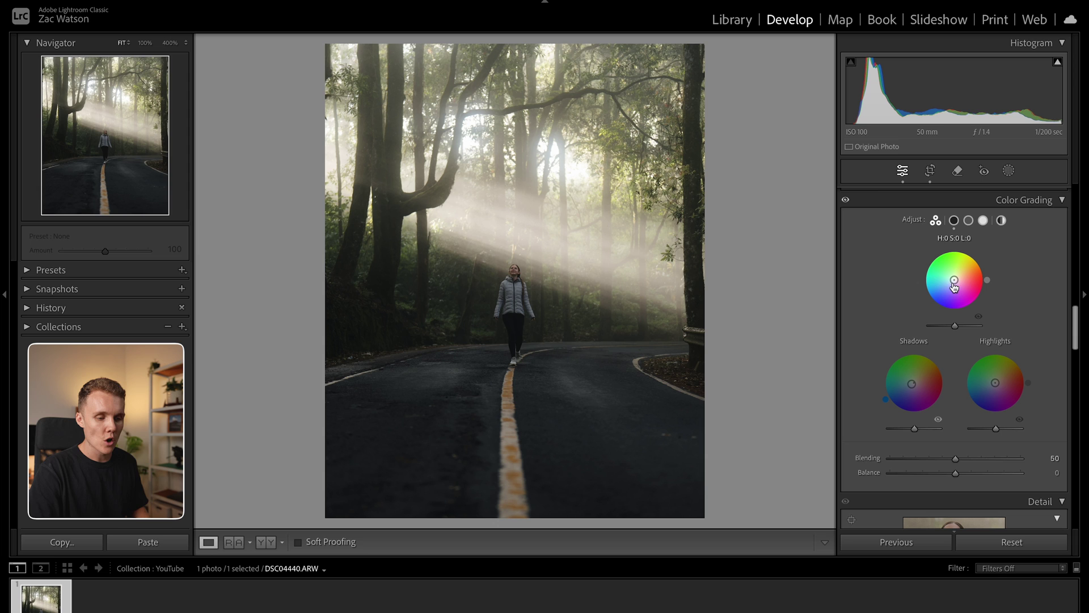
left_click_drag(954, 280, 959, 278)
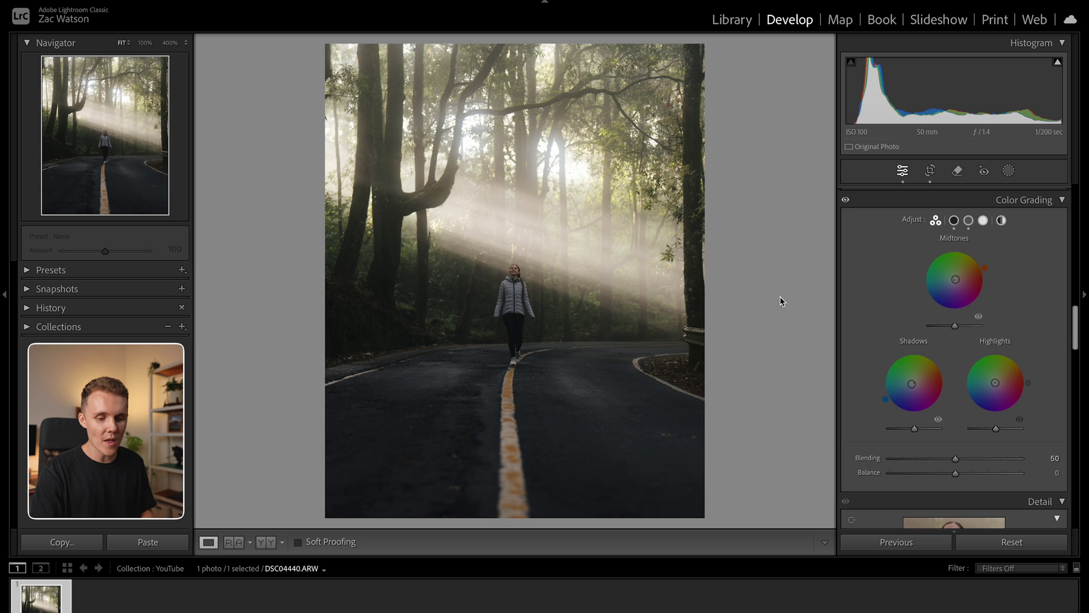
scroll(964, 343, "down", 5)
Step: Enable Sony FE 50mm F1.4 GM profile corrections and chromatic aberration removal, then return to Basic
scroll(964, 343, "down", 3)
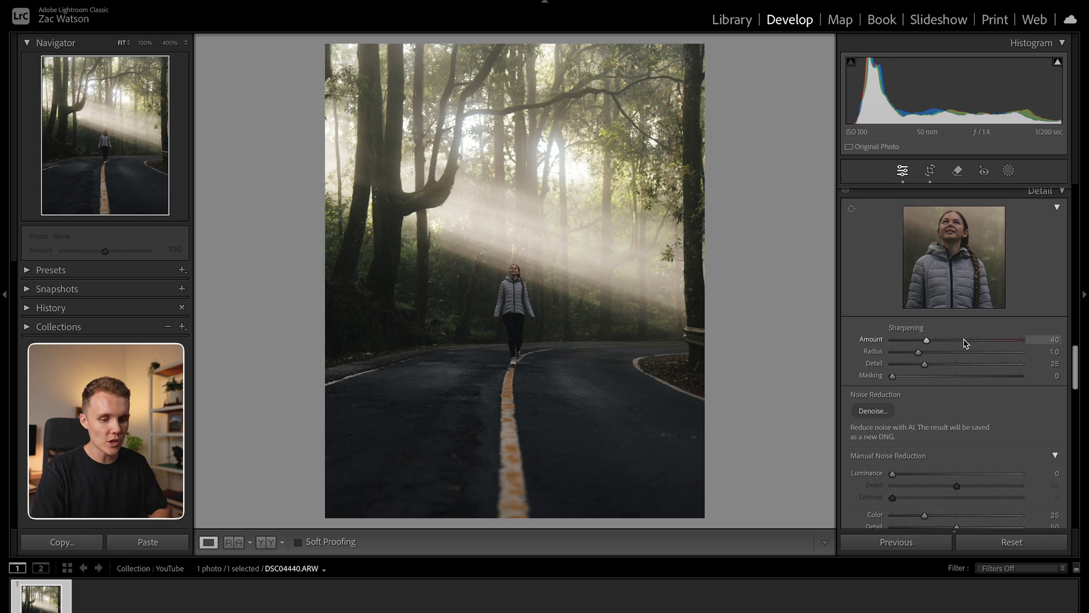
scroll(966, 343, "up", 3)
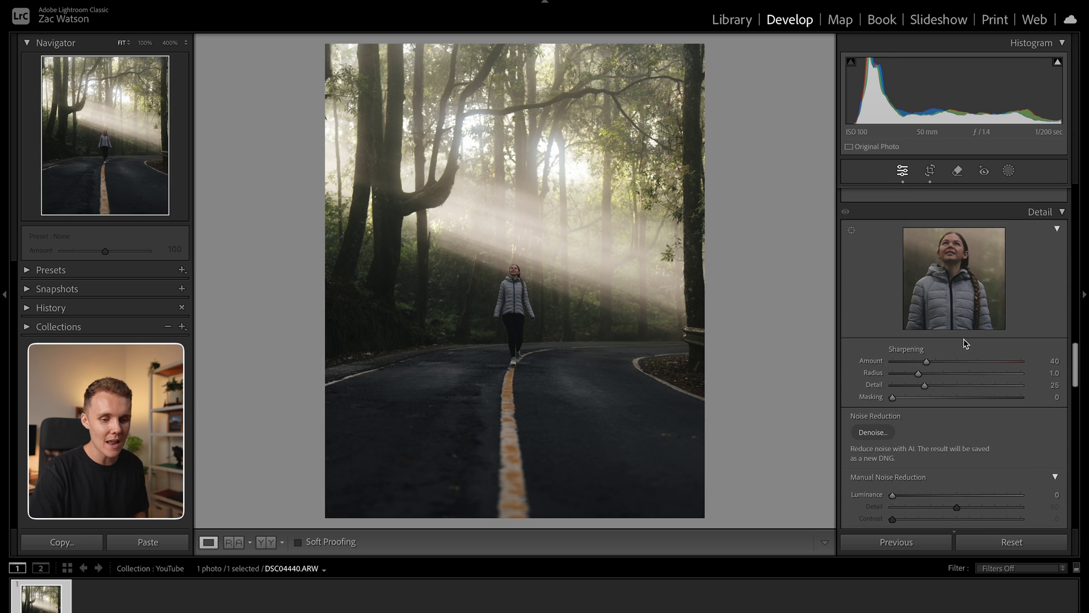
scroll(966, 343, "down", 9)
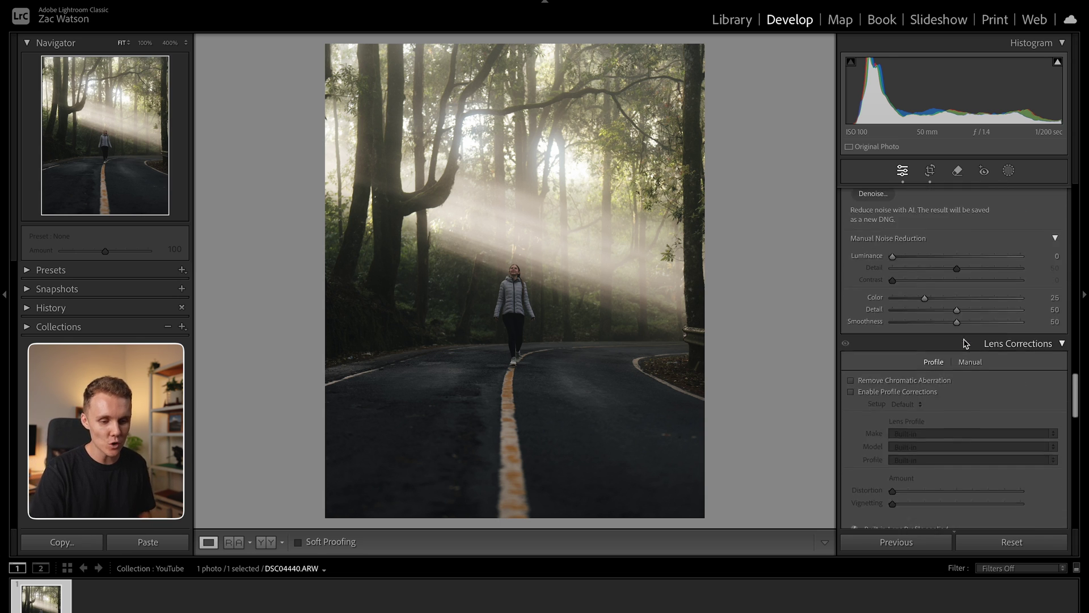
scroll(965, 344, "down", 1)
left_click(877, 260)
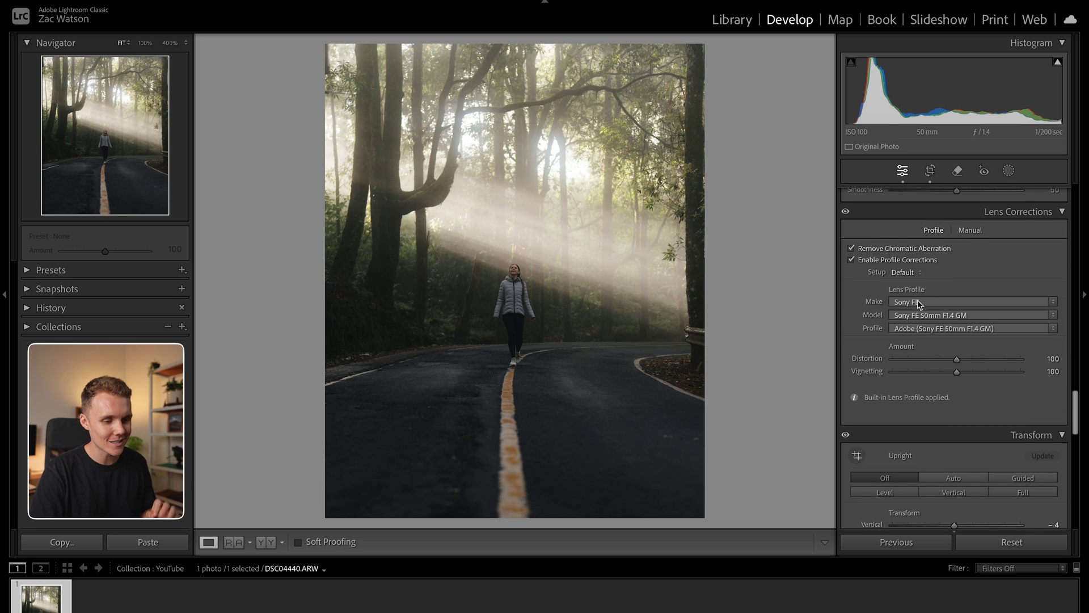
scroll(909, 344, "down", 3)
scroll(908, 343, "down", 6)
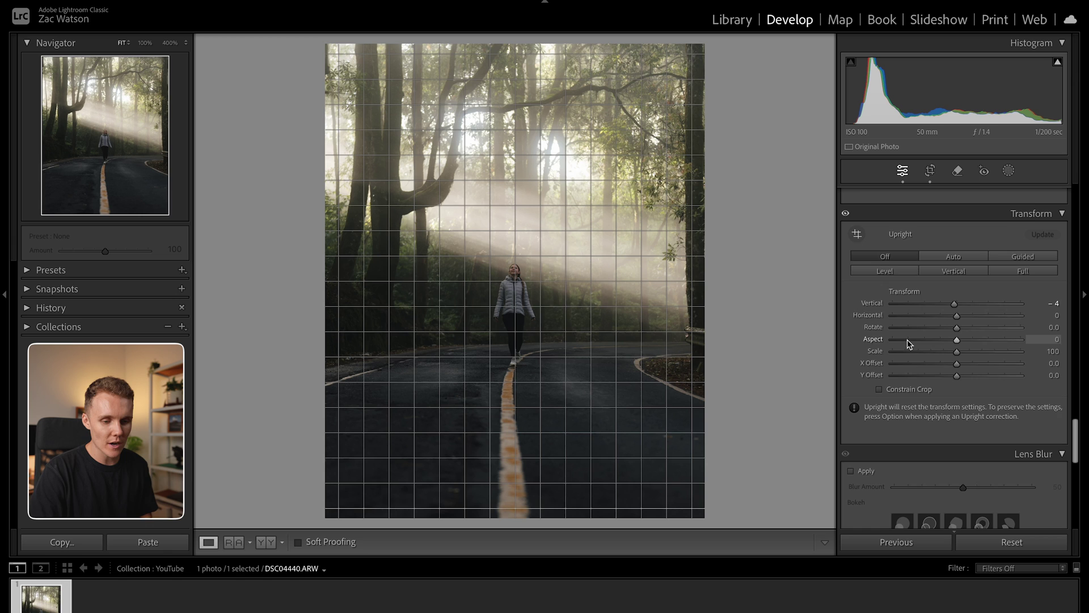
scroll(907, 341, "down", 2)
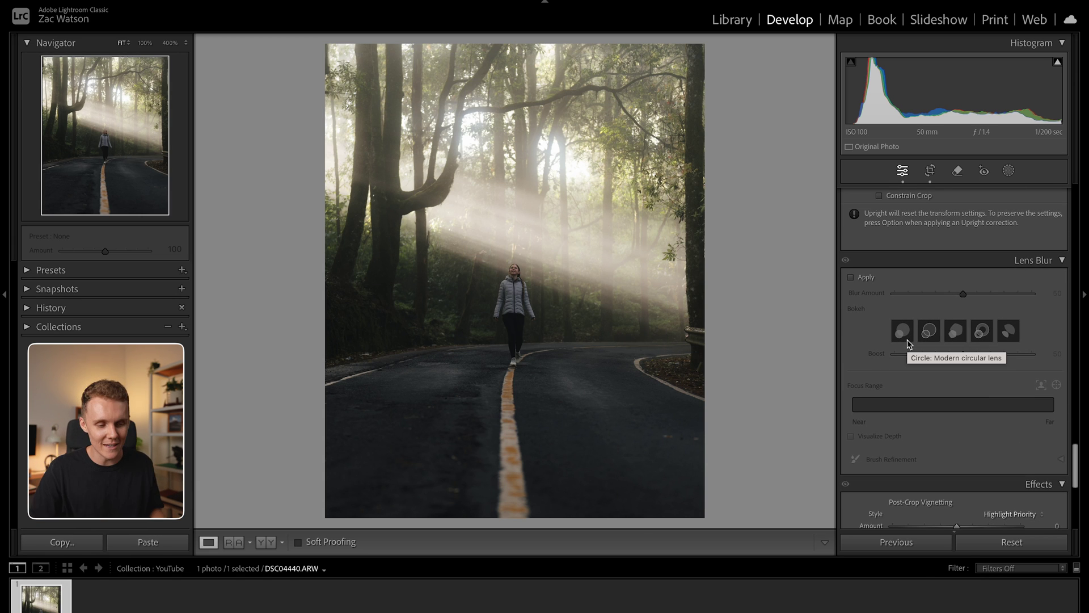
scroll(908, 339, "down", 8)
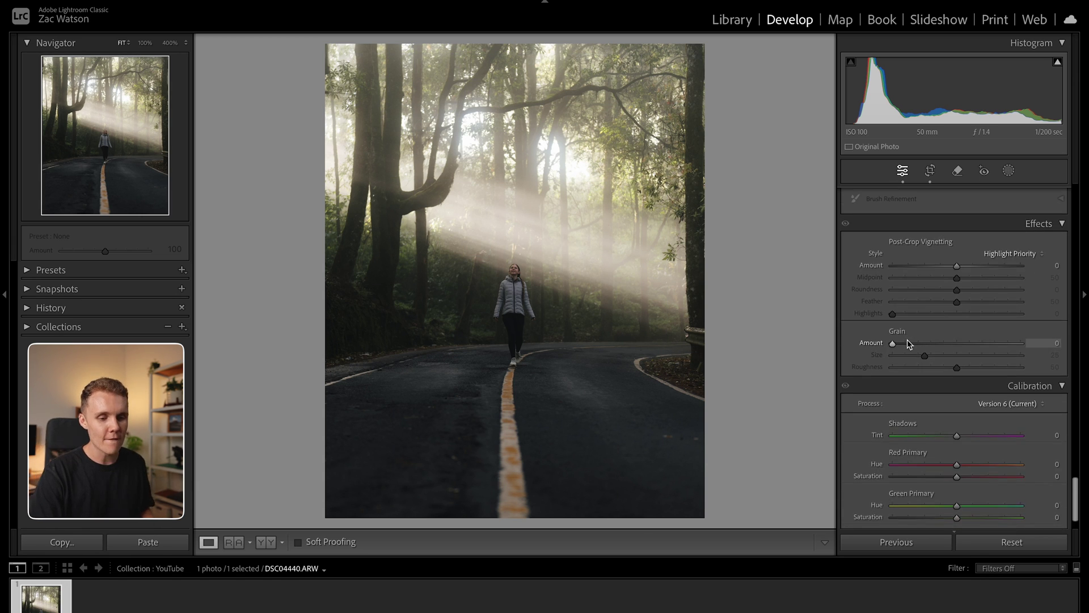
scroll(908, 343, "down", 2)
scroll(908, 296, "up", 2)
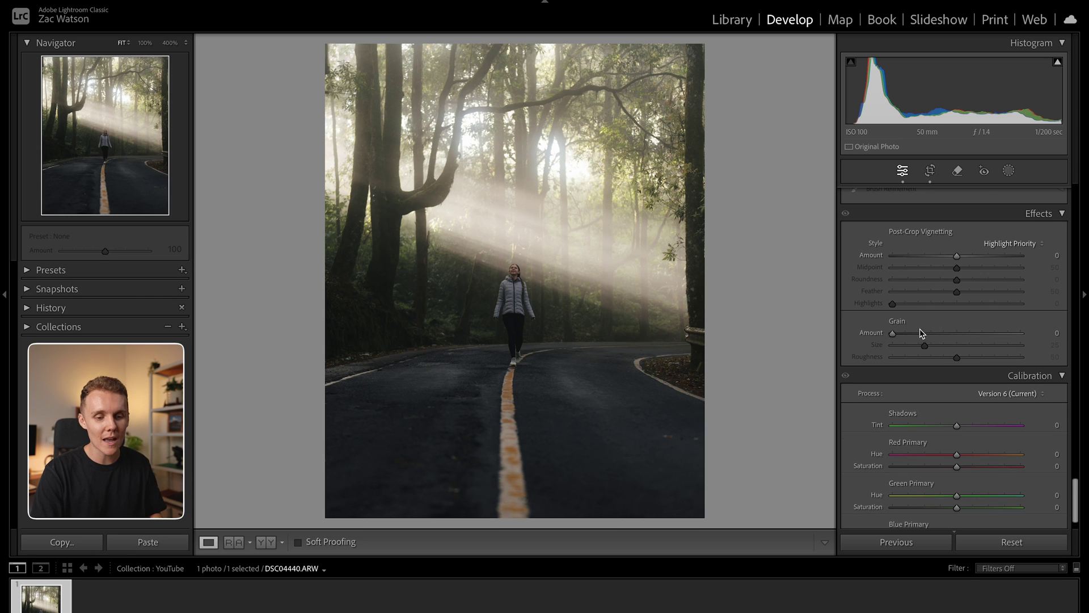
scroll(921, 333, "down", 3)
scroll(923, 335, "up", 2)
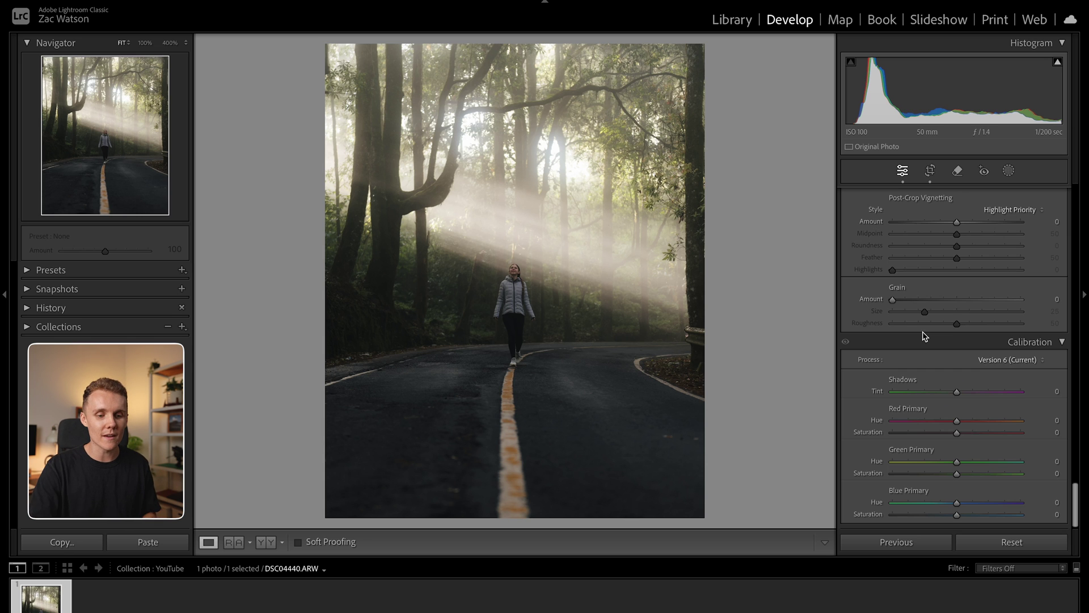
scroll(985, 355, "up", 20)
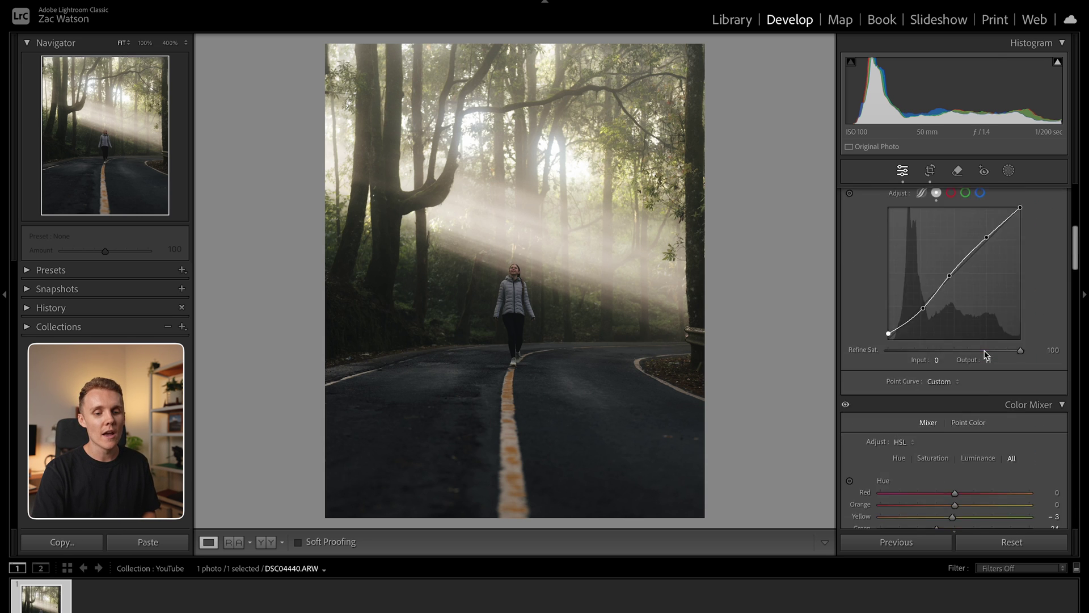
Step: Draw an inverted radial gradient around the walker and light beams with Exposure -0.69
left_click(1012, 170)
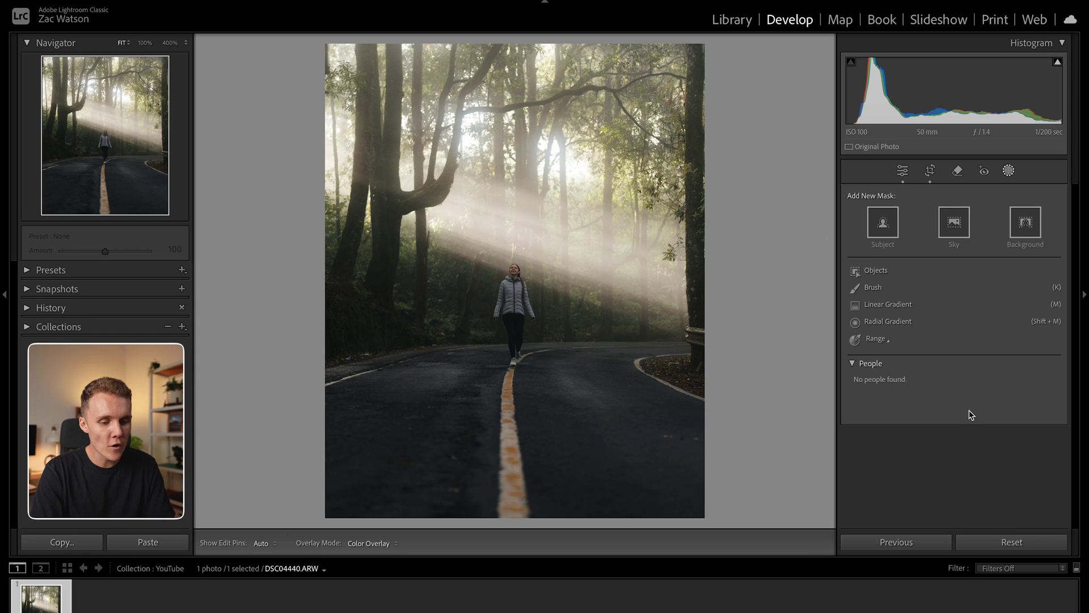
left_click(877, 323)
left_click_drag(471, 216, 698, 515)
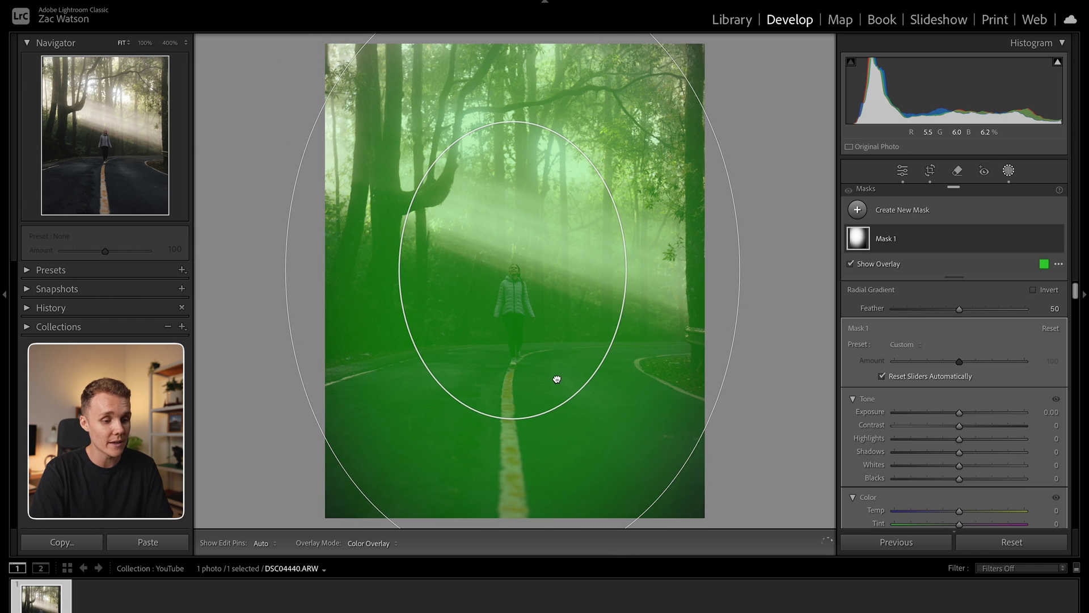
left_click(1043, 290)
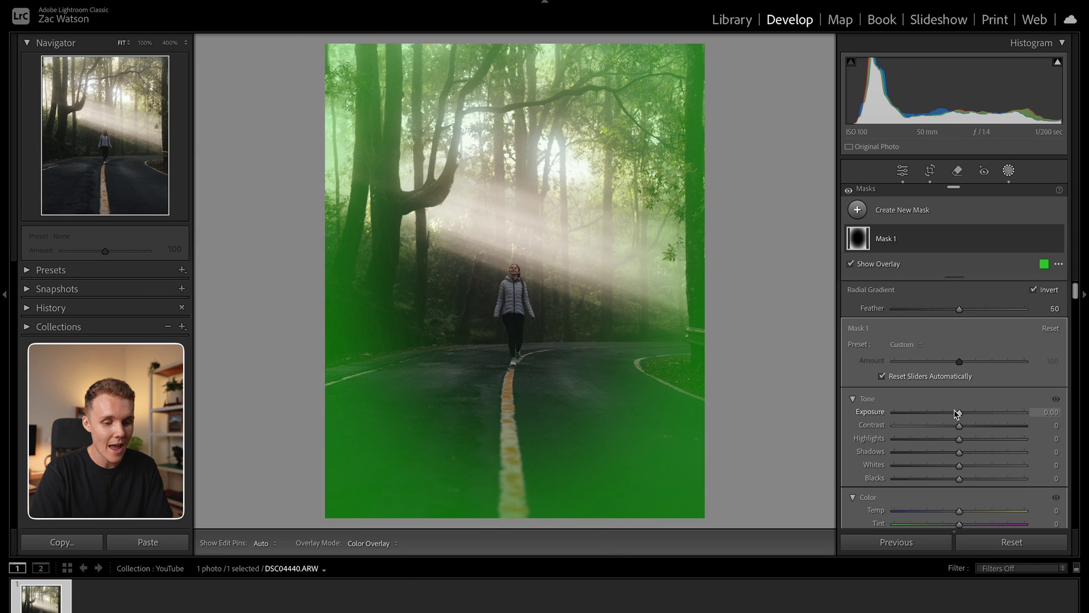
left_click_drag(960, 413, 948, 415)
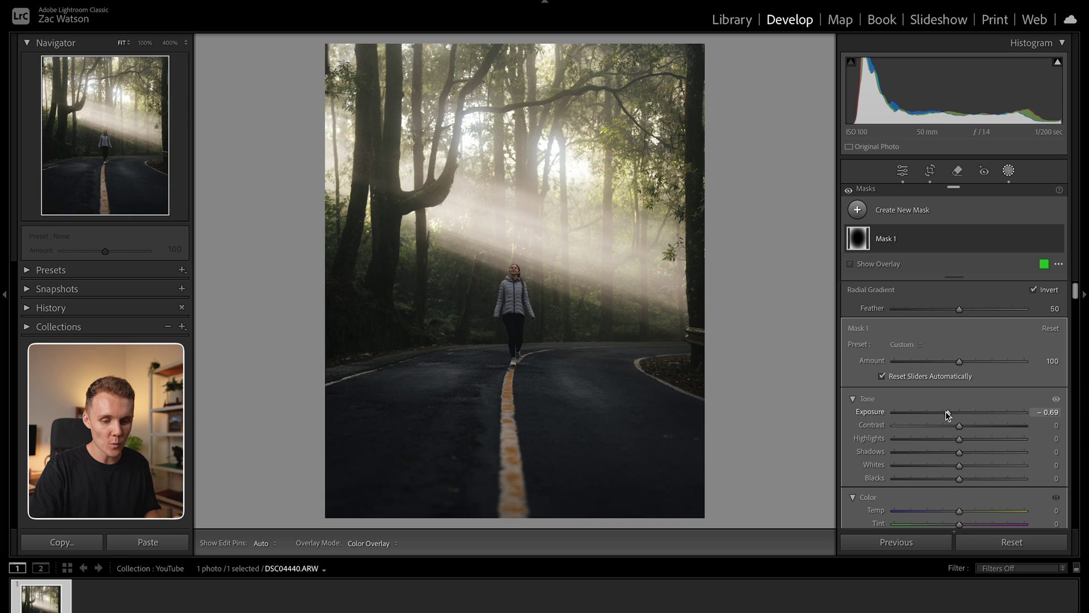
Step: Create a Select Subject mask on the walker and intersect it with a non-inverted brush
left_click(858, 210)
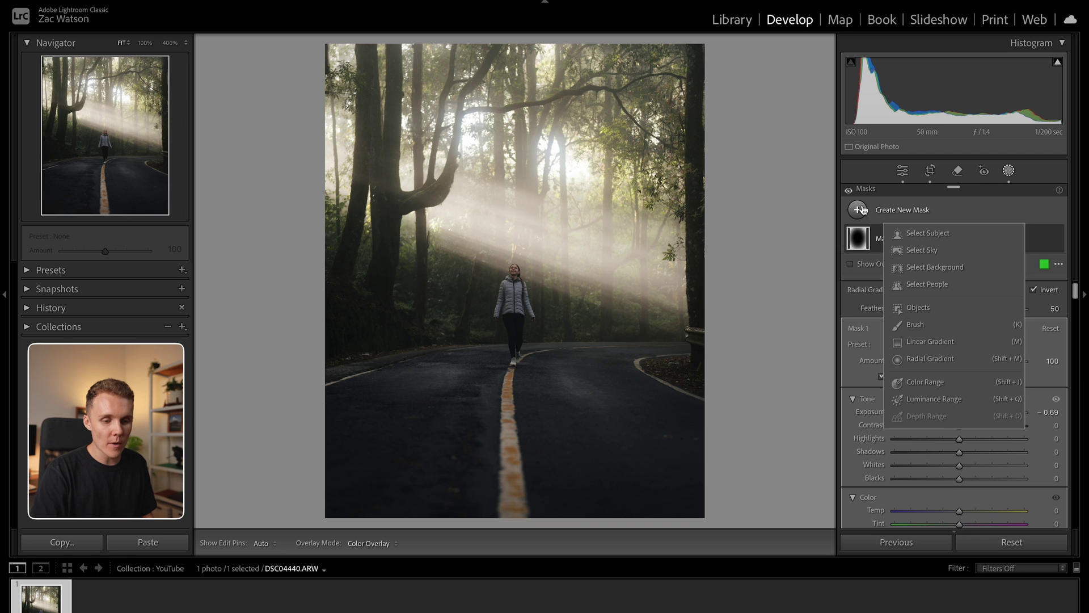
left_click(946, 235)
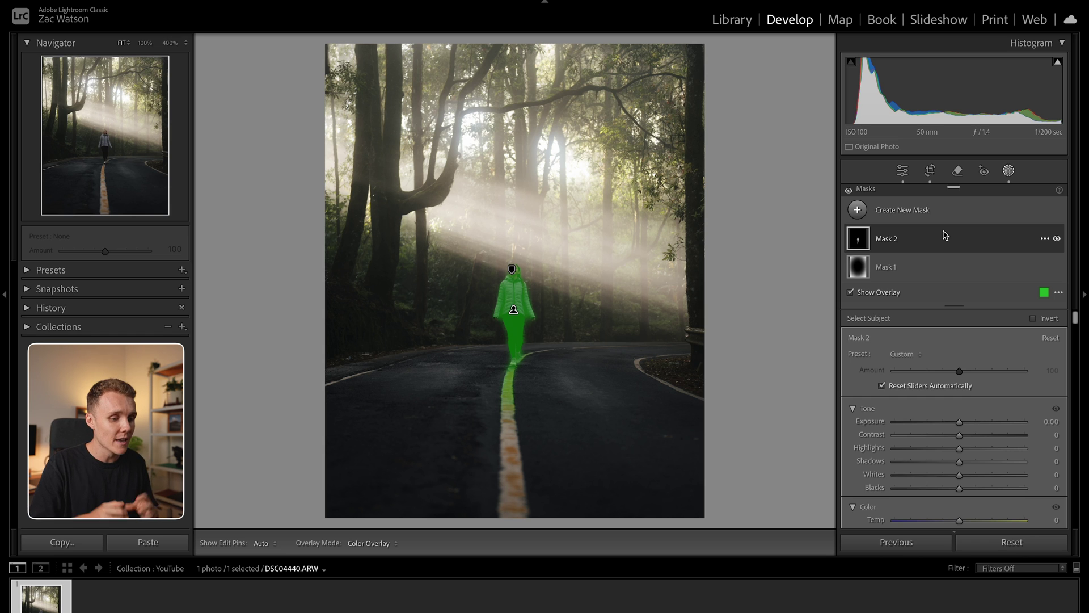
left_click(1046, 238)
mouse_move(999, 299)
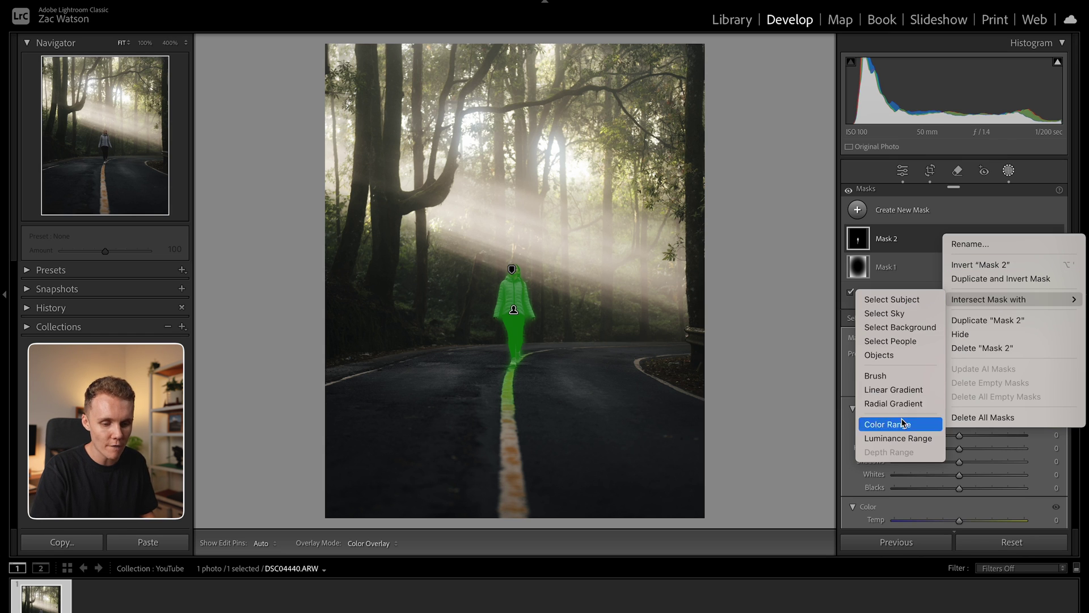
left_click(892, 376)
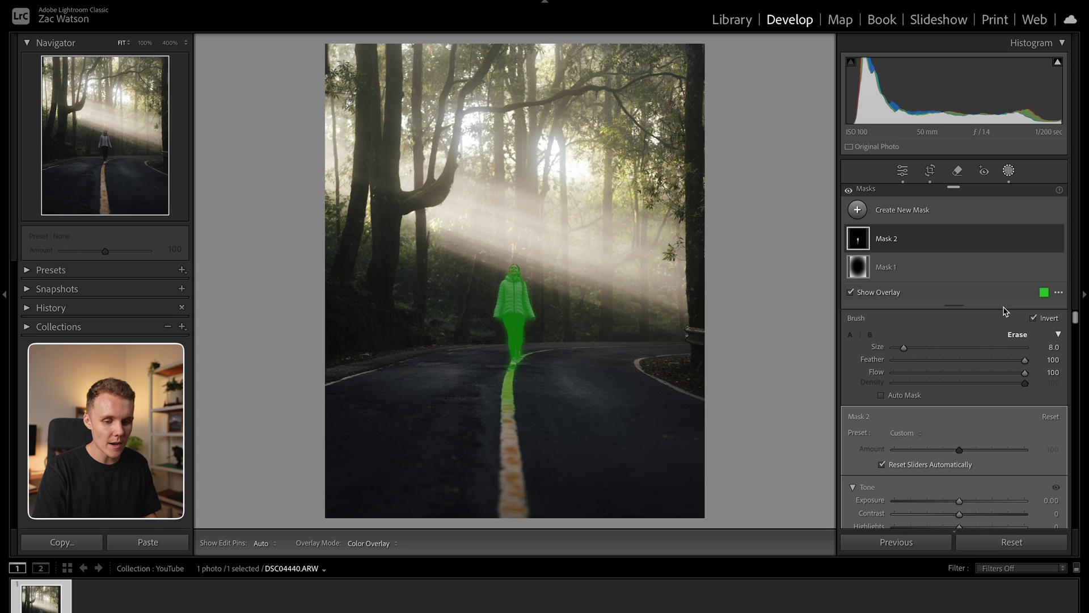
left_click(1033, 319)
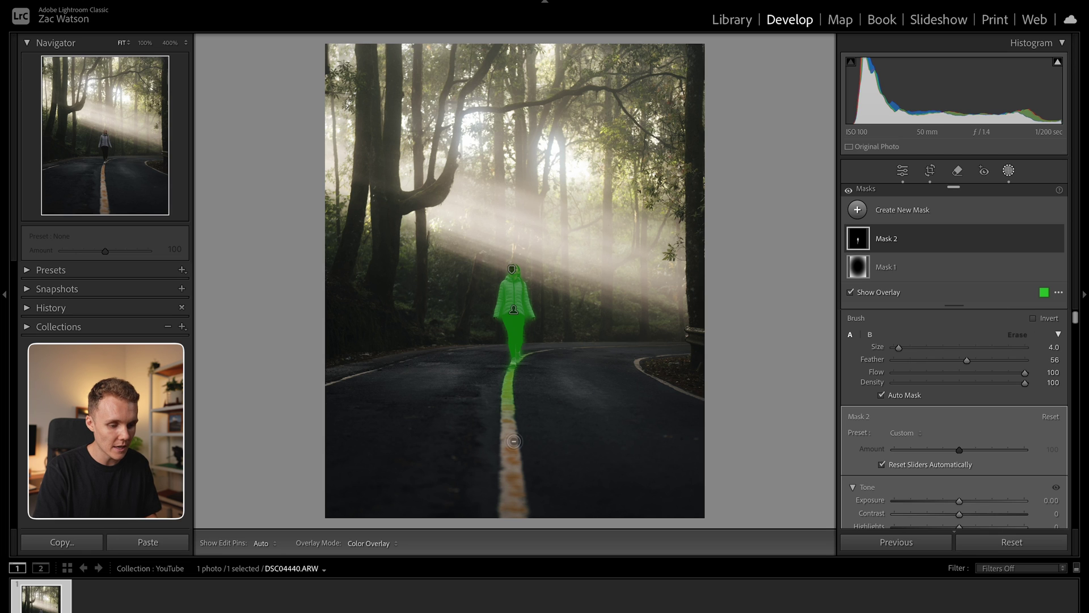
Step: Erase the road line from the mask, hide the overlay, and set Exposure to 0.15
mouse_move(526, 407)
left_mouse_down()
mouse_move(502, 384)
mouse_move(512, 380)
left_mouse_up()
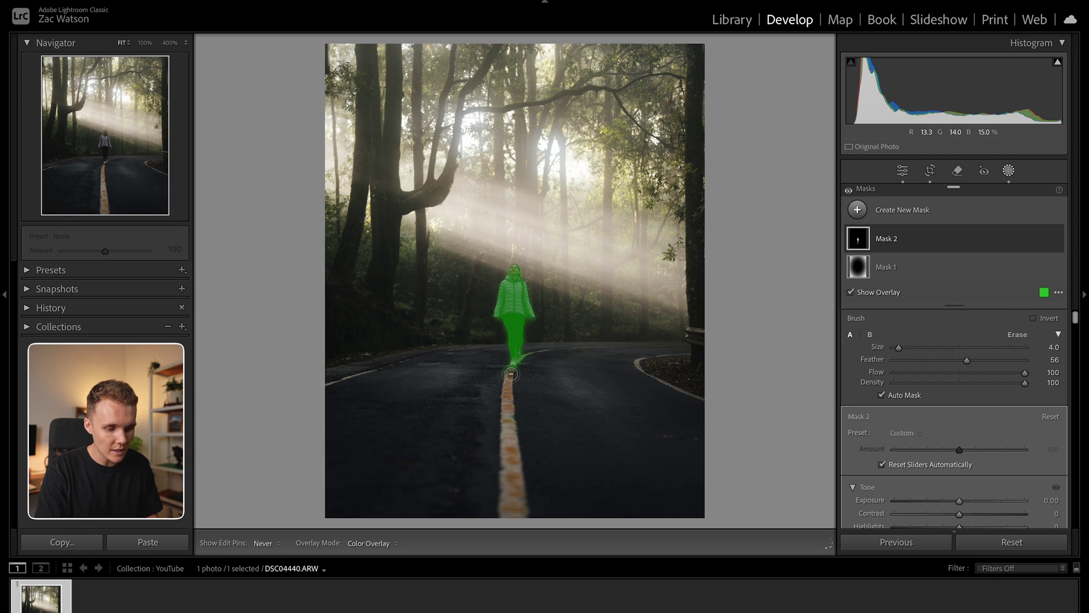
key("h")
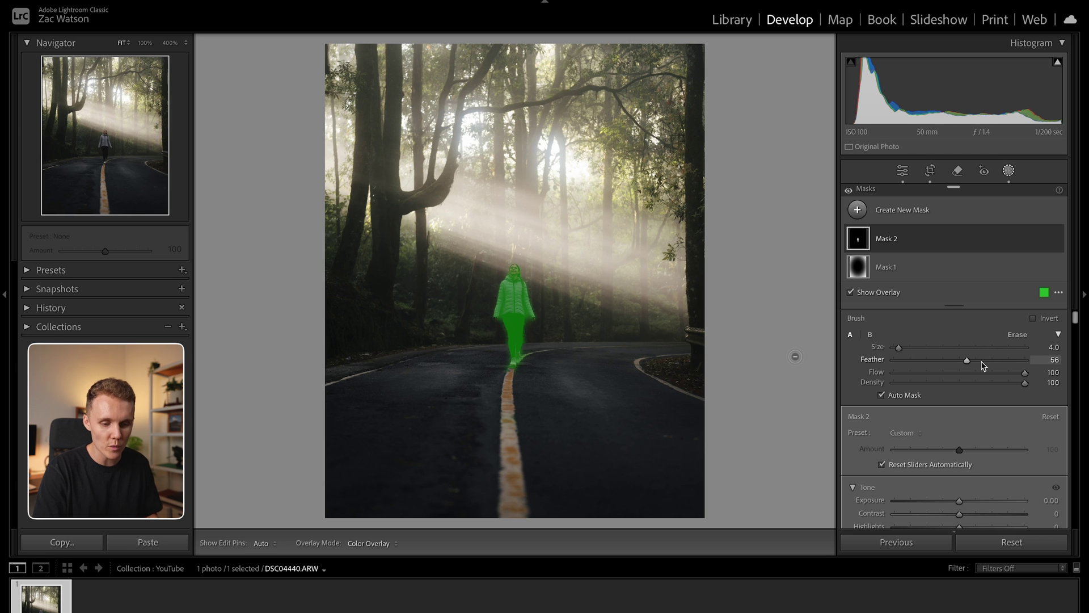
key("o")
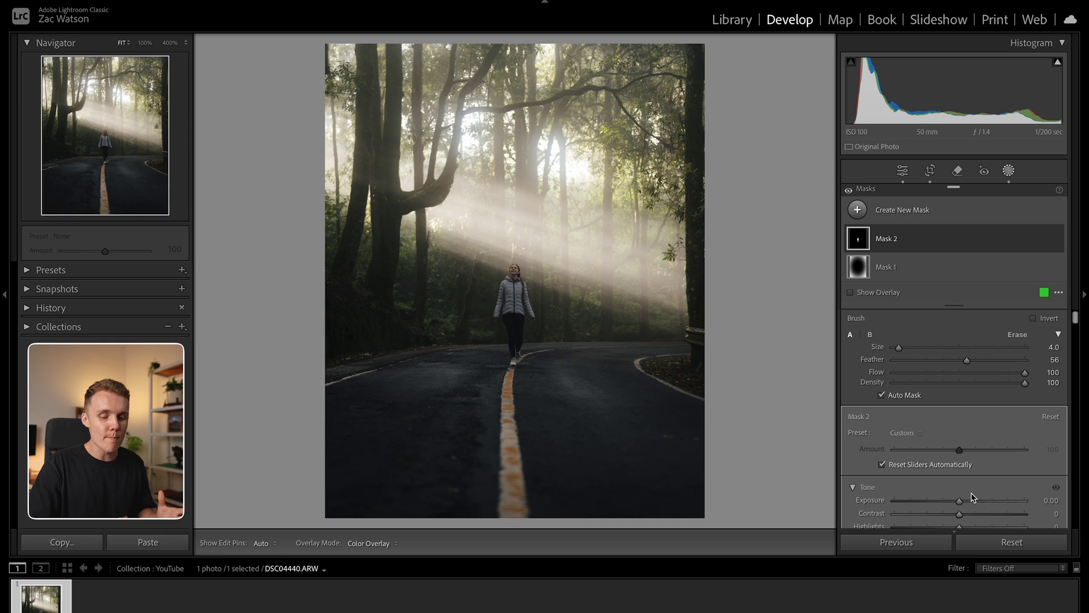
left_click_drag(960, 504, 969, 505)
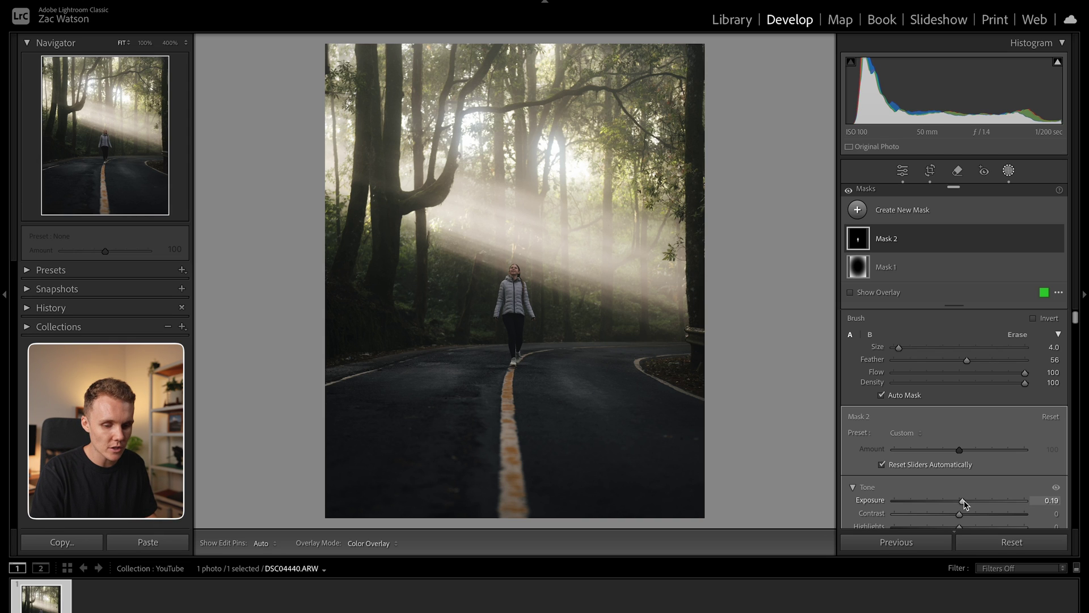
mouse_move(965, 505)
left_mouse_down()
mouse_move(981, 505)
mouse_move(967, 503)
left_mouse_up()
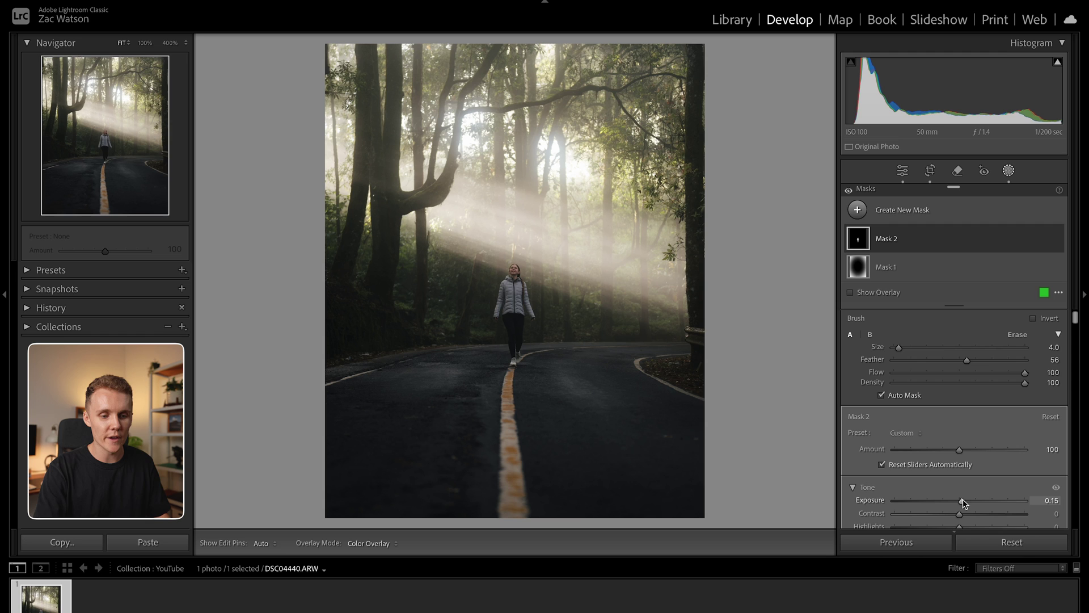
Step: Start a new brush mask and paint the road right of centre and up the centre line
left_click(858, 210)
left_click(858, 213)
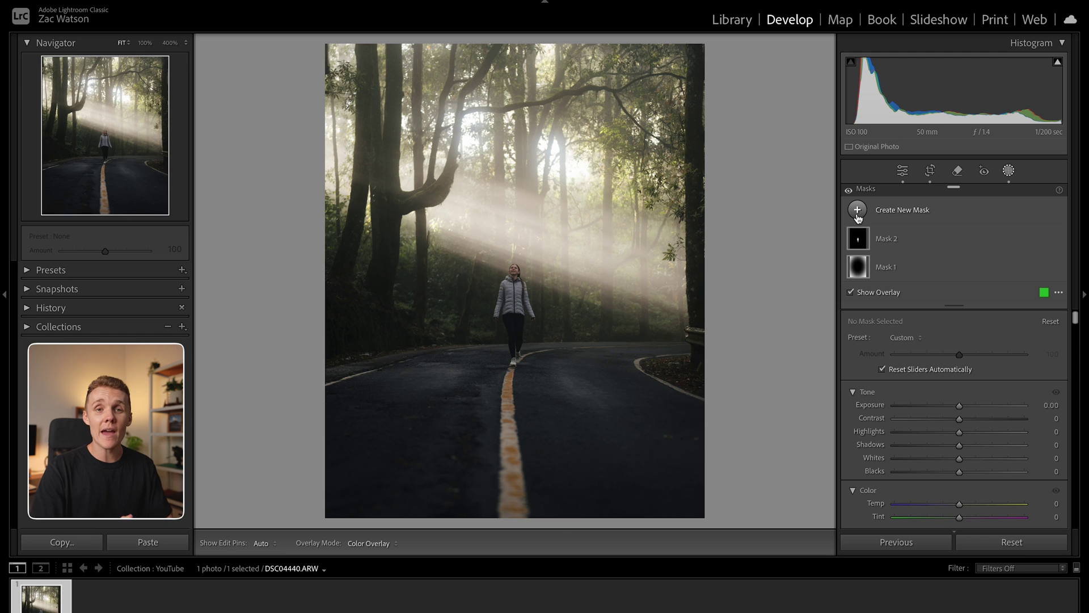
left_click(858, 216)
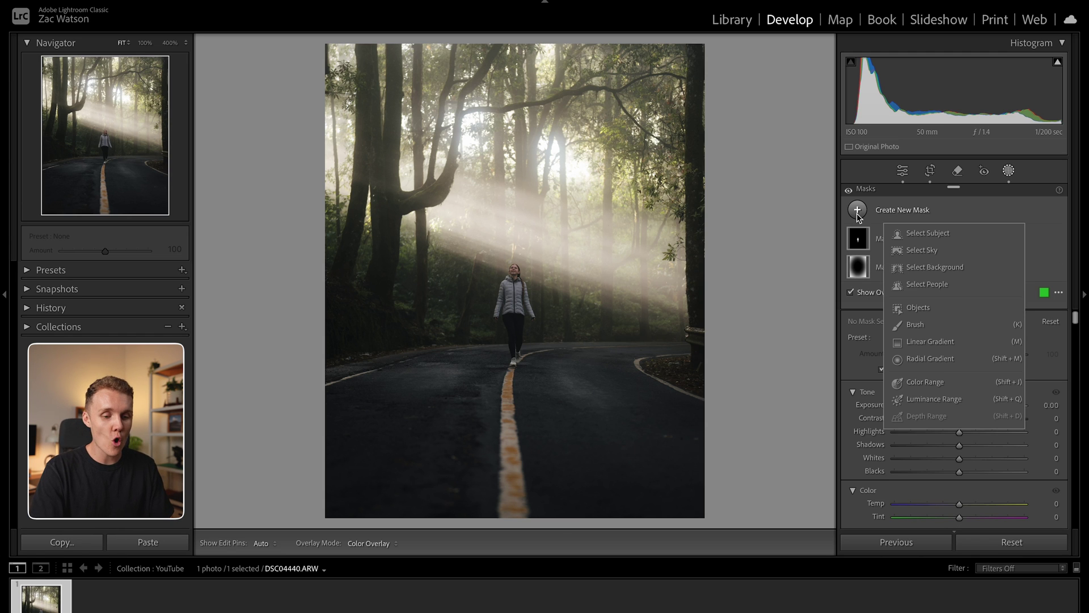
left_click(916, 326)
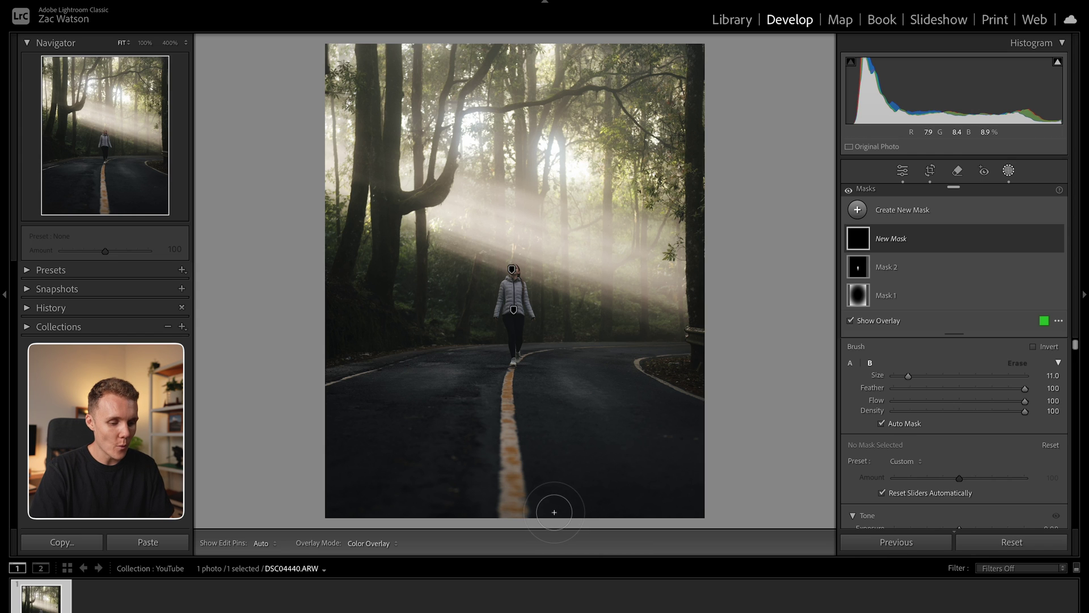
mouse_move(547, 509)
left_mouse_down()
mouse_move(538, 465)
mouse_move(559, 445)
left_mouse_up()
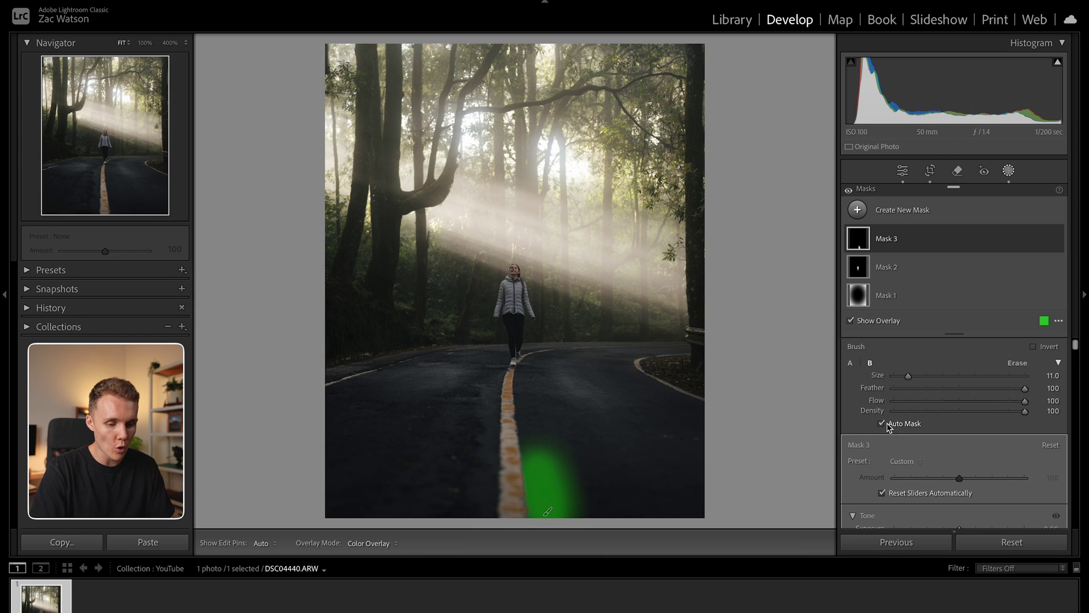
mouse_move(549, 497)
left_mouse_down()
mouse_move(531, 372)
mouse_move(687, 349)
mouse_move(365, 373)
mouse_move(333, 427)
mouse_move(362, 428)
mouse_move(398, 389)
mouse_move(384, 411)
mouse_move(411, 404)
mouse_move(386, 486)
mouse_move(406, 490)
mouse_move(439, 473)
mouse_move(471, 431)
mouse_move(489, 368)
mouse_move(478, 539)
mouse_move(398, 505)
mouse_move(306, 540)
mouse_move(365, 501)
mouse_move(471, 389)
mouse_move(463, 367)
mouse_move(432, 386)
mouse_move(473, 391)
mouse_move(439, 363)
left_mouse_up()
scroll(533, 402, "down", 3)
scroll(628, 355, "down", 2)
scroll(433, 358, "up", 2)
key("h")
Step: With a larger brush, paint the road's right side, centre line and far edge near the walker
key("h")
mouse_move(690, 452)
left_mouse_down()
mouse_move(628, 396)
mouse_move(678, 404)
mouse_move(687, 505)
mouse_move(577, 482)
mouse_move(645, 467)
left_mouse_up()
scroll(688, 504, "up", 4)
key("h")
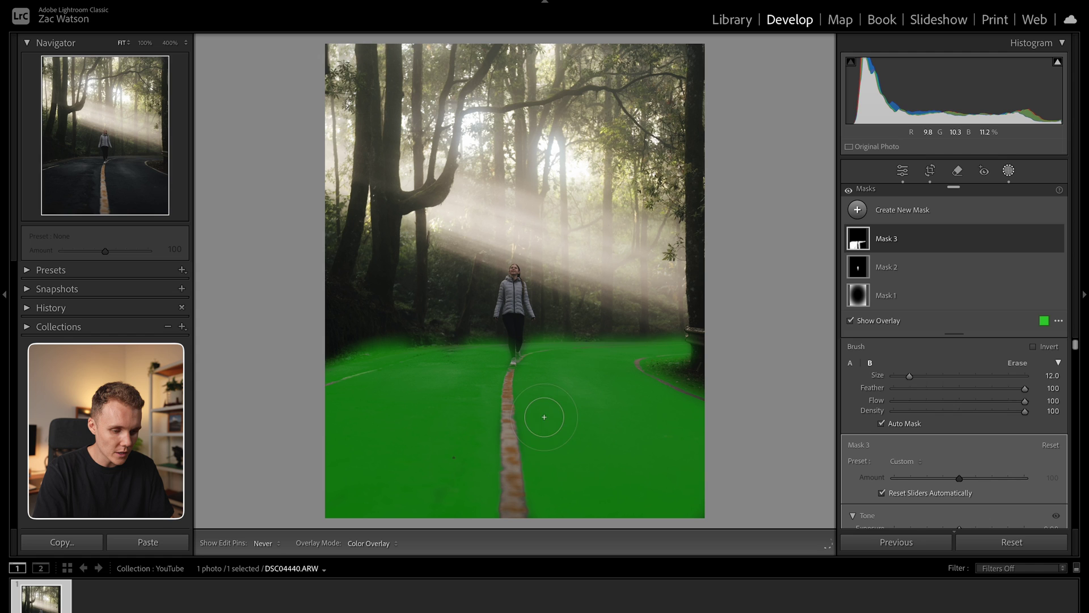
key("h")
mouse_move(542, 461)
left_mouse_down()
mouse_move(543, 517)
mouse_move(504, 470)
mouse_move(477, 478)
mouse_move(480, 421)
left_mouse_up()
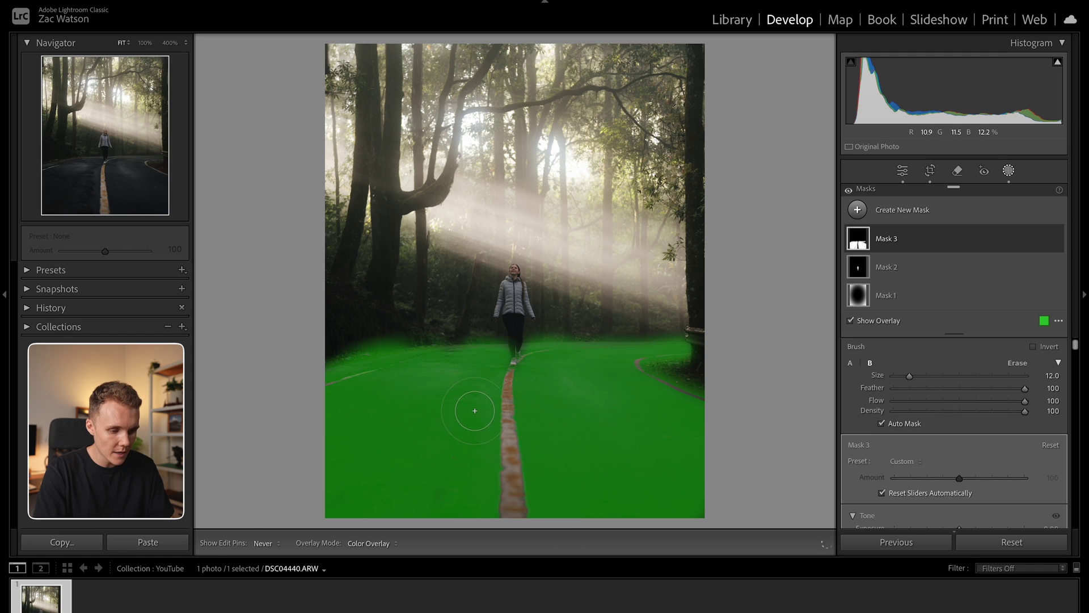
scroll(471, 375, "down", 4)
mouse_move(465, 352)
left_mouse_down()
mouse_move(421, 353)
mouse_move(336, 389)
left_mouse_up()
key("h")
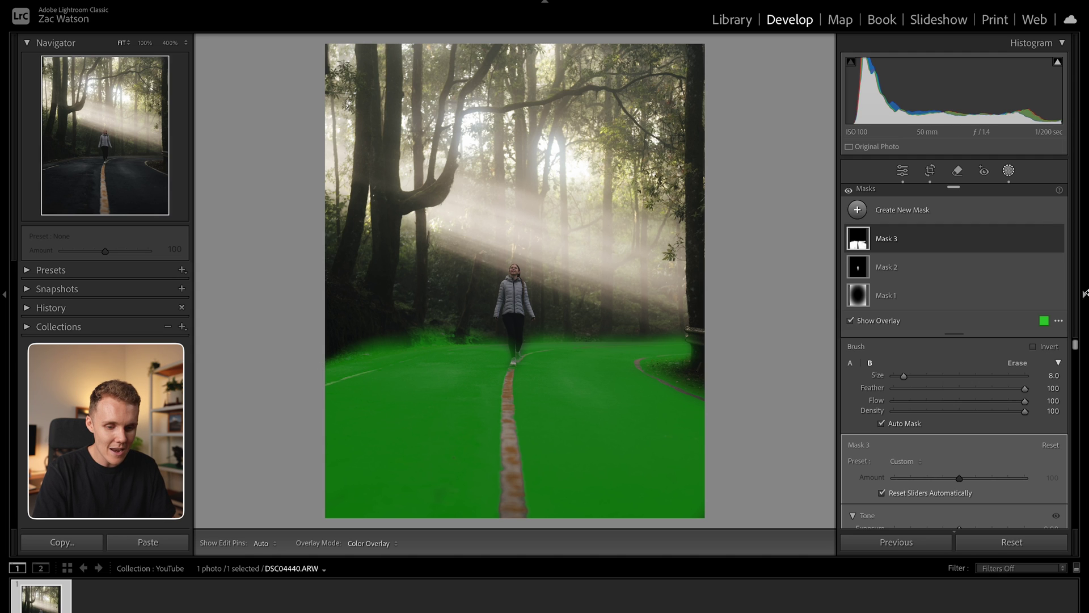
Step: Erase the mask spill beyond the road's right edge
left_click(1019, 363)
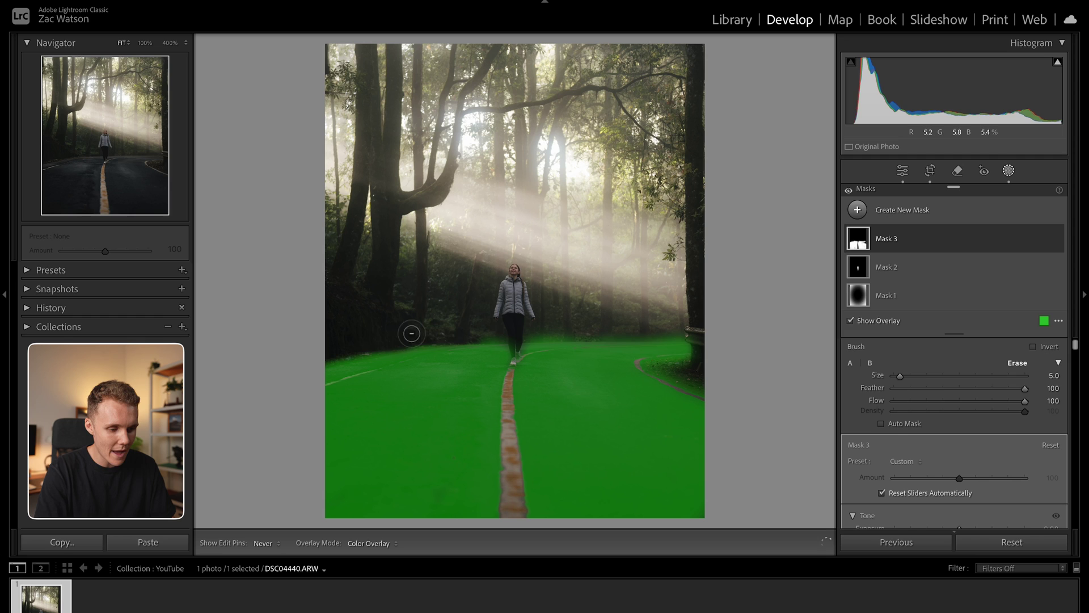
key("h")
key("h")
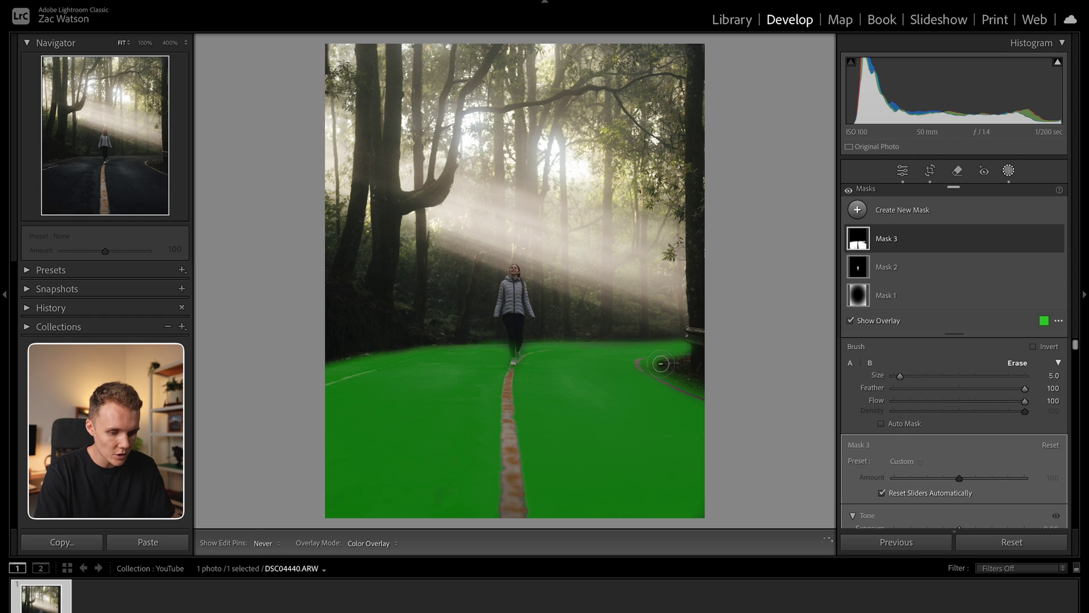
mouse_move(658, 363)
left_mouse_down()
mouse_move(686, 365)
mouse_move(649, 364)
mouse_move(704, 386)
left_mouse_up()
key("h")
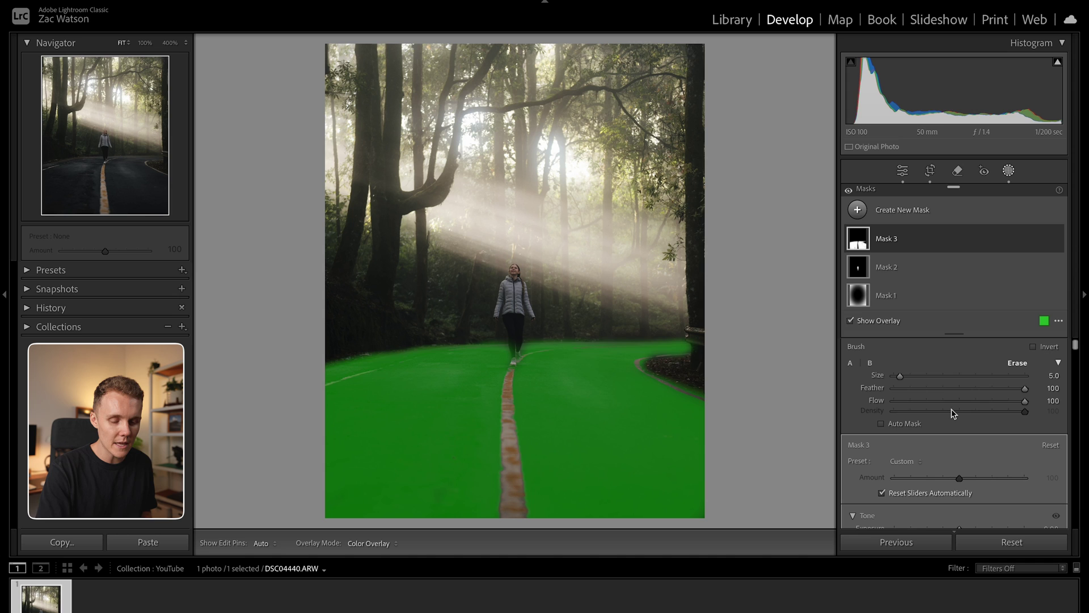
Step: Give the road mask Exposure -0.22 and Temp -4, toggling Mask 3 off and on to compare
key("o")
scroll(962, 439, "down", 3)
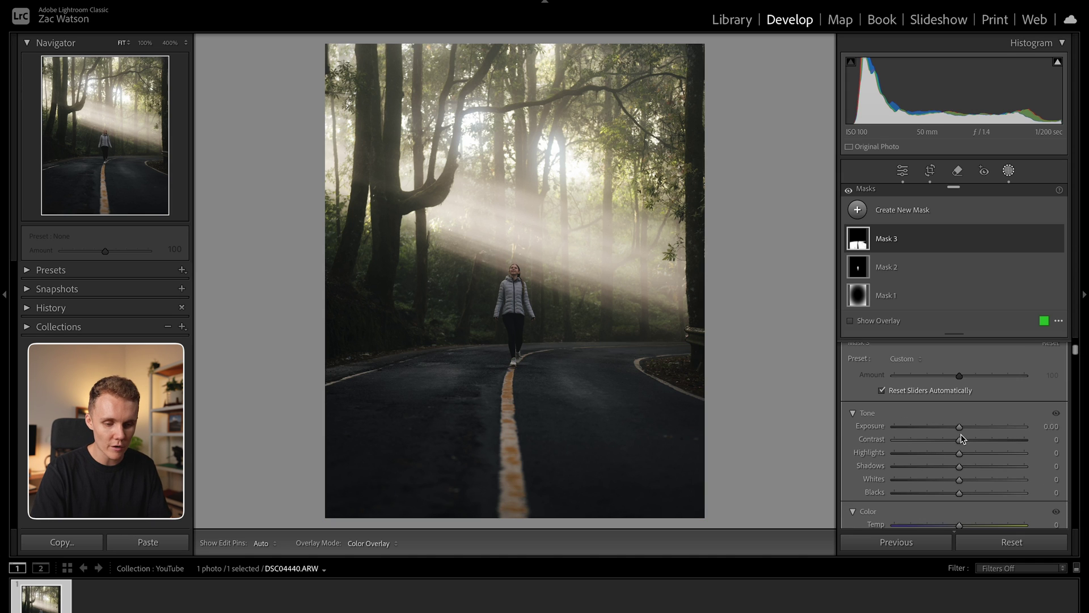
left_click_drag(961, 433, 957, 435)
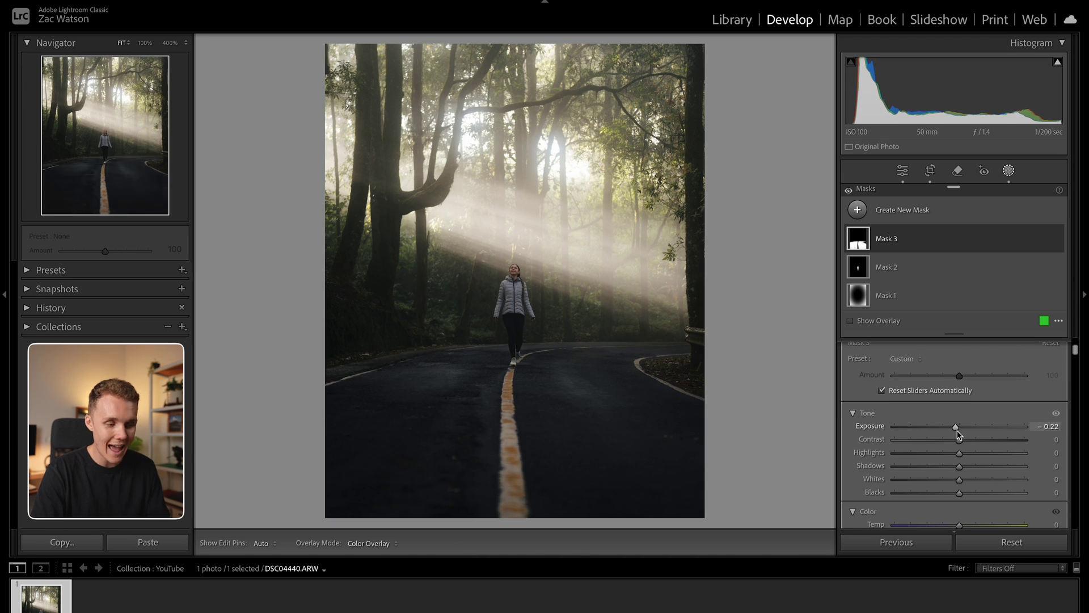
scroll(959, 448, "down", 3)
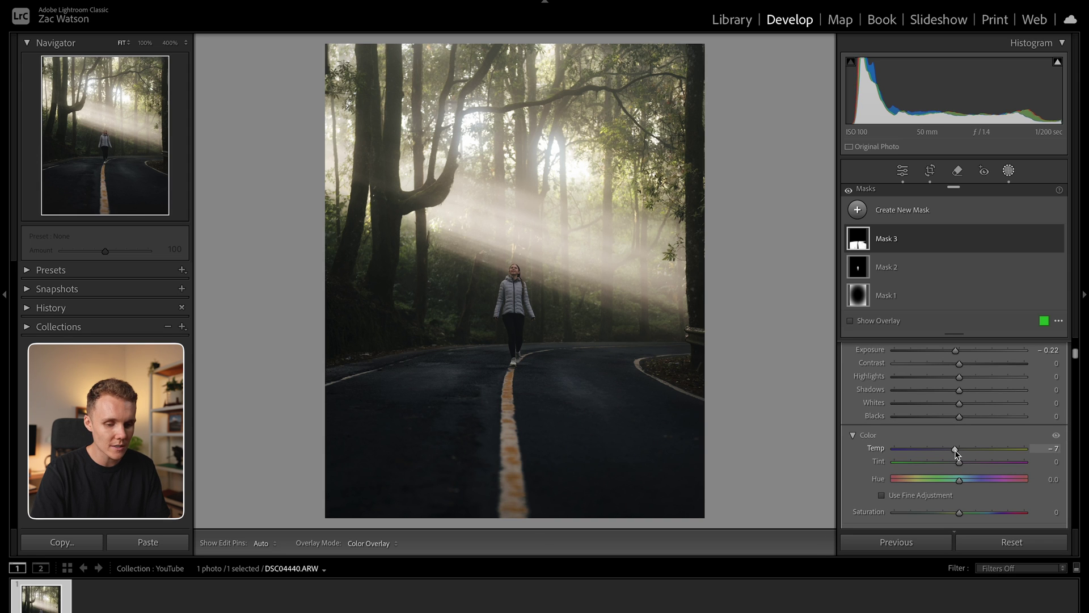
left_click_drag(955, 450, 957, 452)
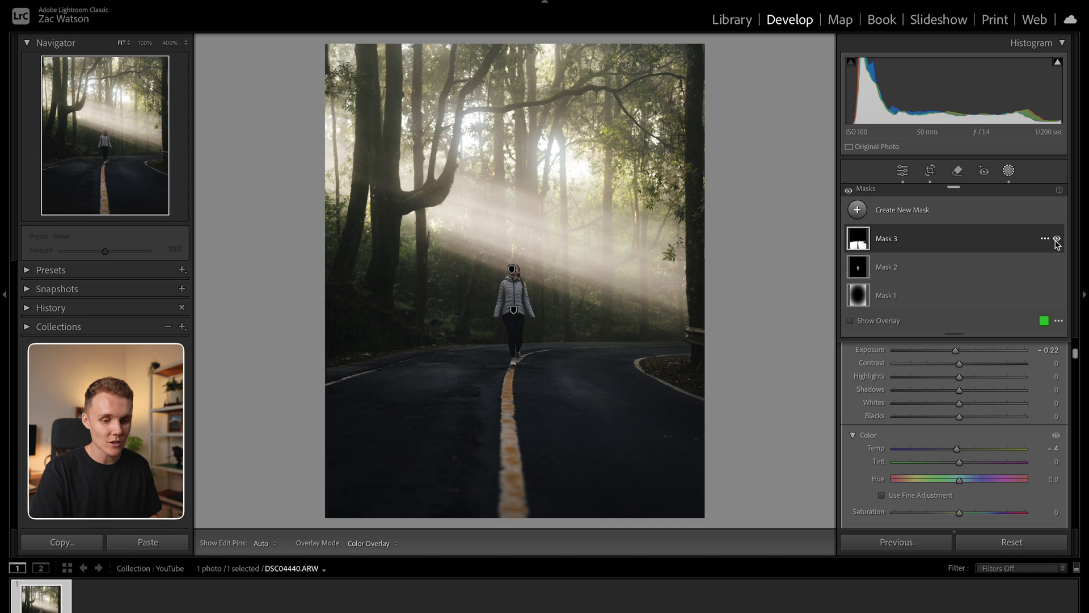
left_click(1058, 241)
left_click(1057, 240)
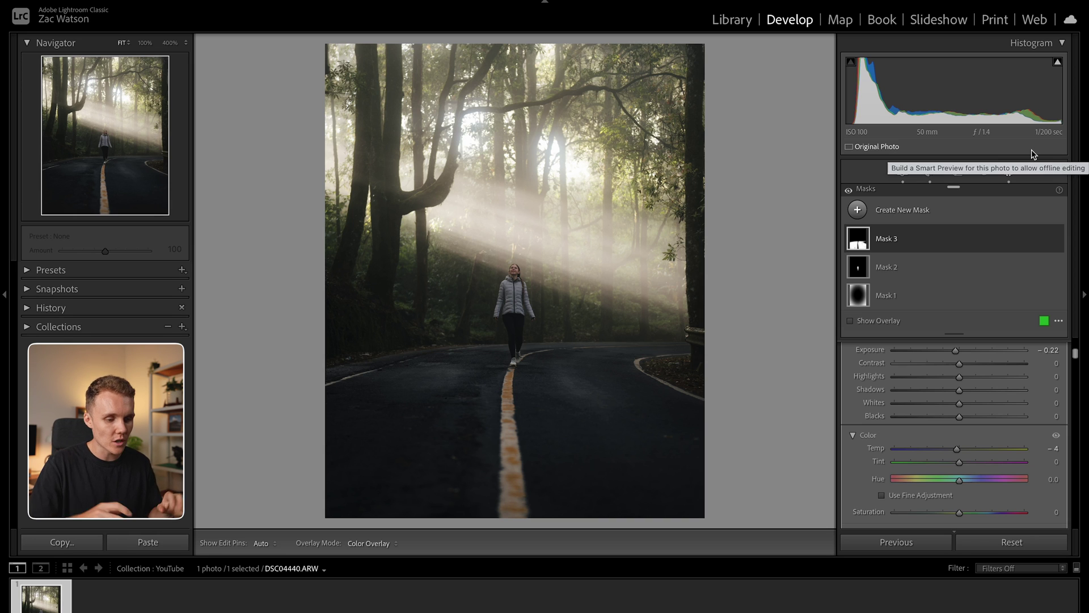
Step: Paint a new brush mask over the yellow centre line up the road
left_click(858, 210)
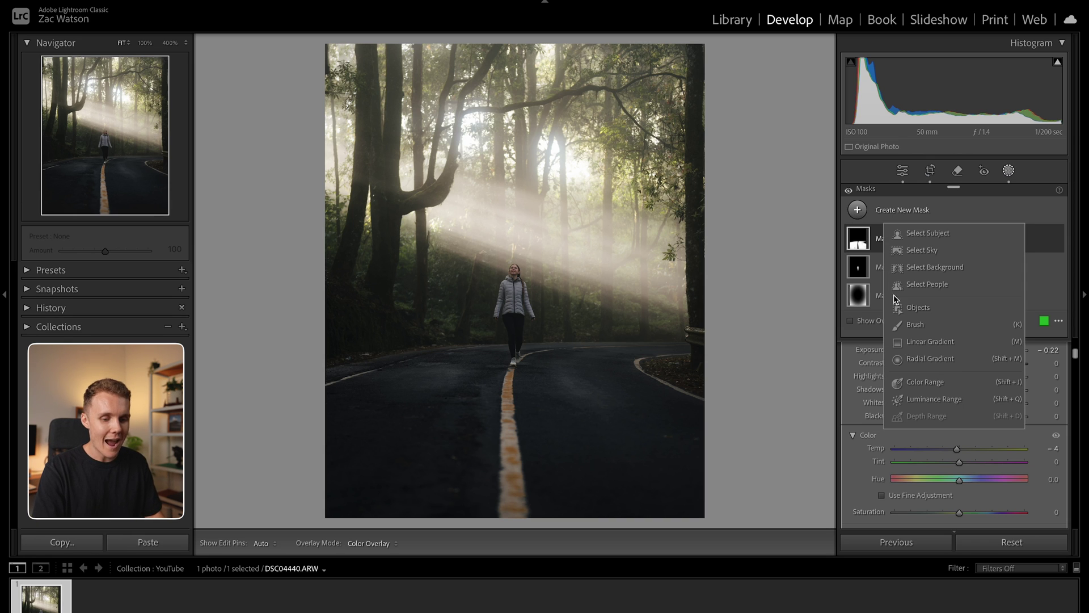
left_click(902, 323)
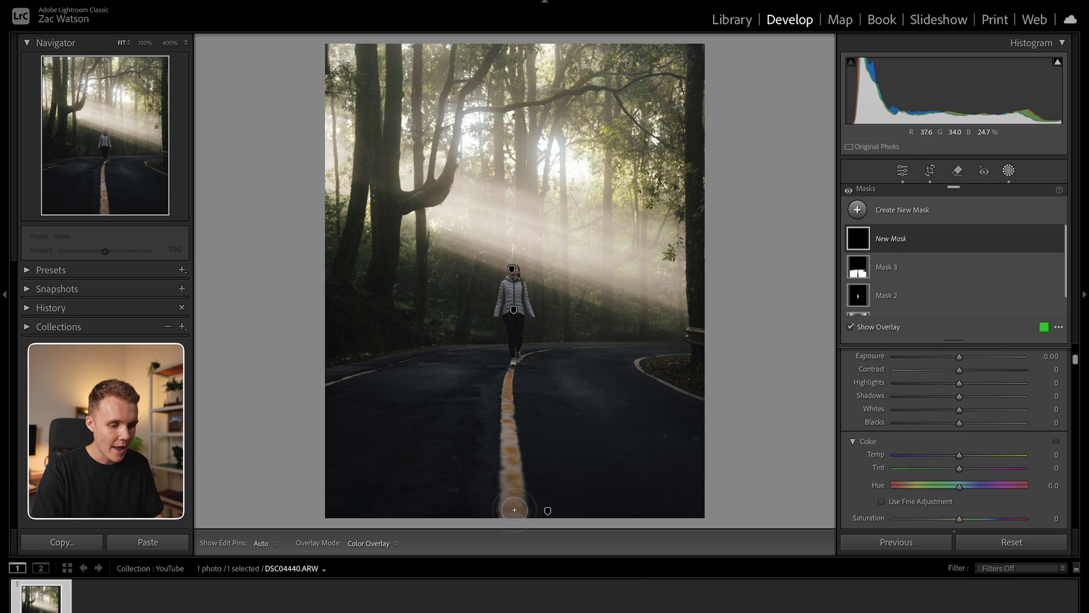
left_click_drag(514, 509, 510, 414)
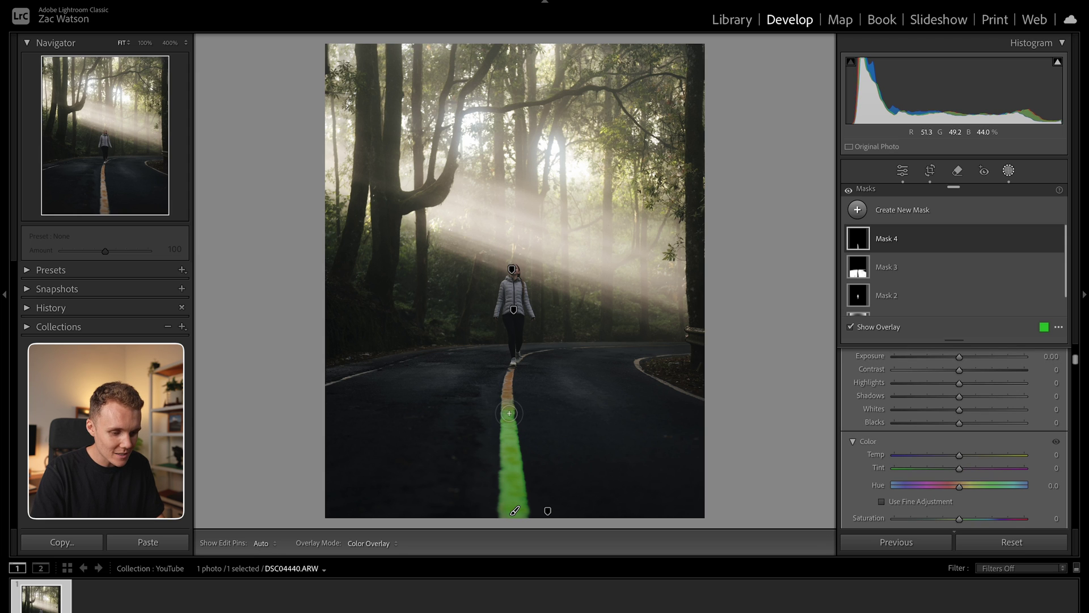
left_click_drag(509, 413, 510, 370)
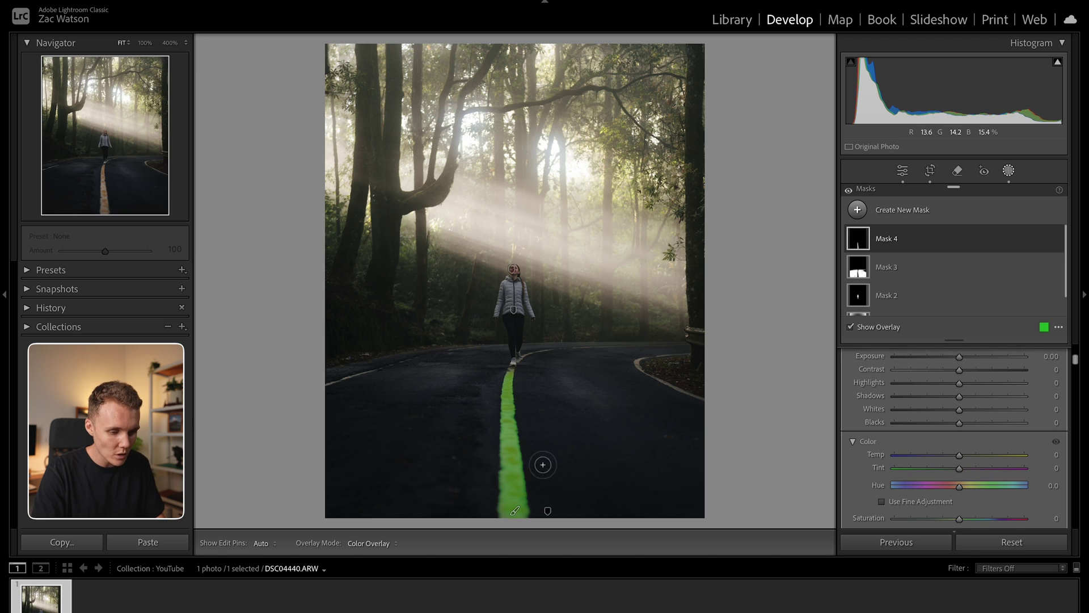
scroll(910, 432, "up", 3)
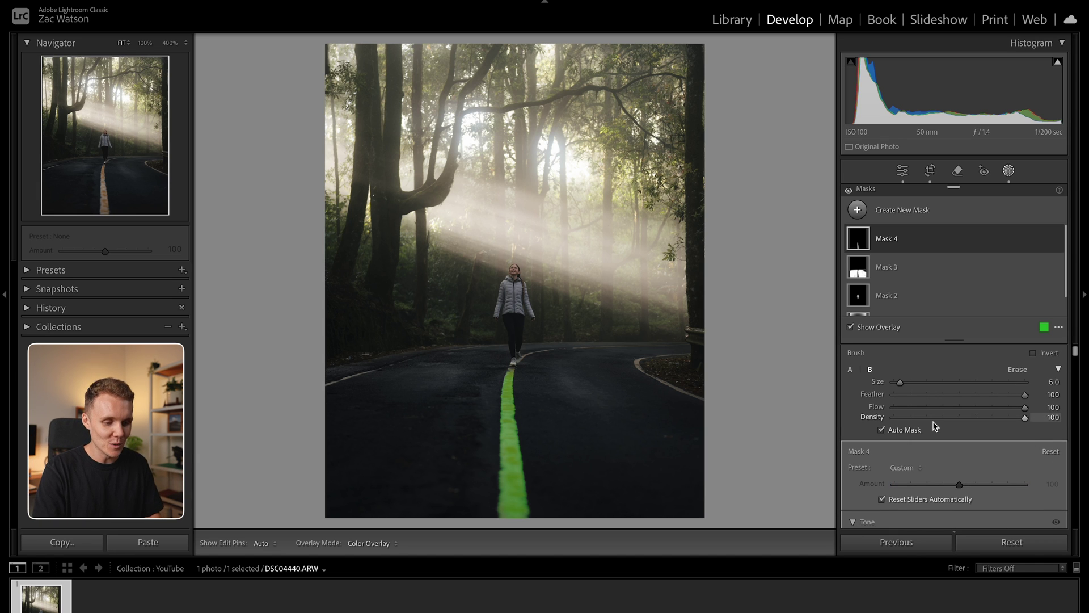
scroll(942, 452, "down", 3)
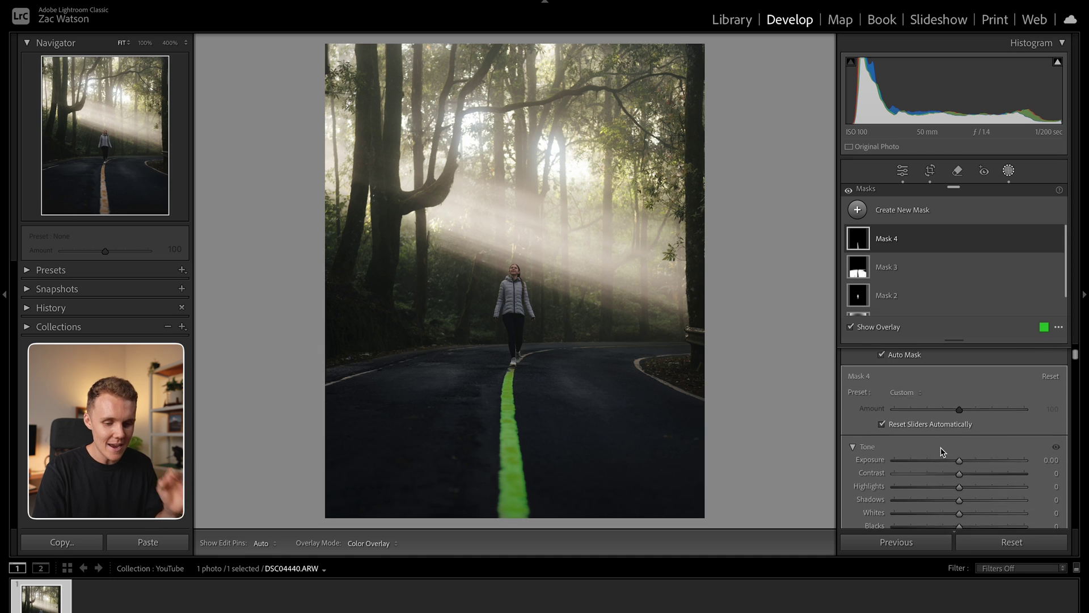
scroll(942, 451, "down", 2)
Step: Warm the centre-line mask with Temp 5 and Saturation 4
key("o")
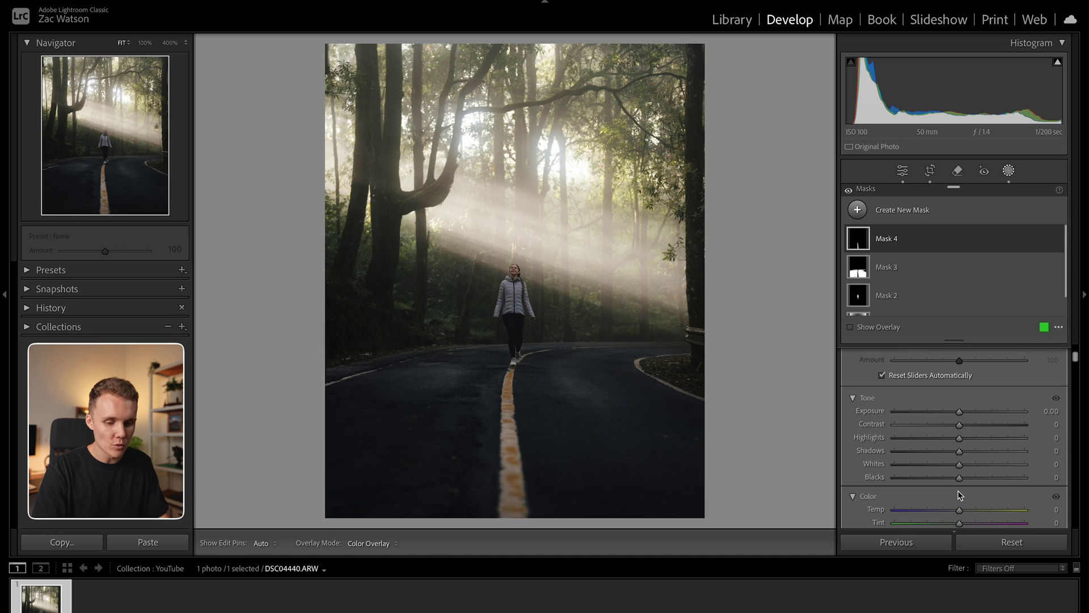
mouse_move(964, 514)
left_mouse_down()
mouse_move(980, 513)
mouse_move(965, 516)
left_mouse_up()
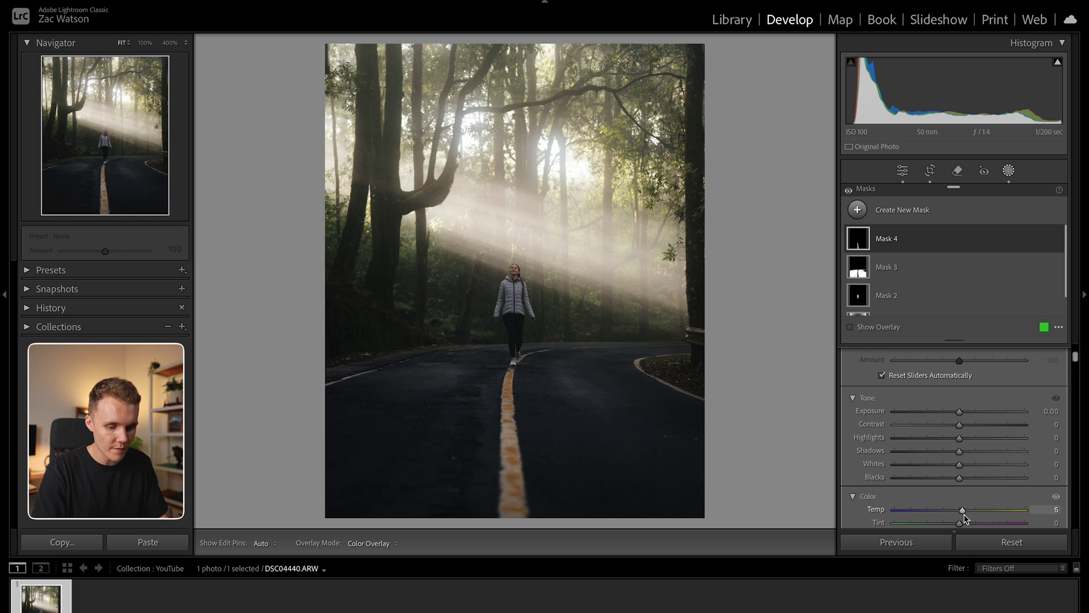
scroll(964, 514, "down", 2)
scroll(961, 506, "down", 2)
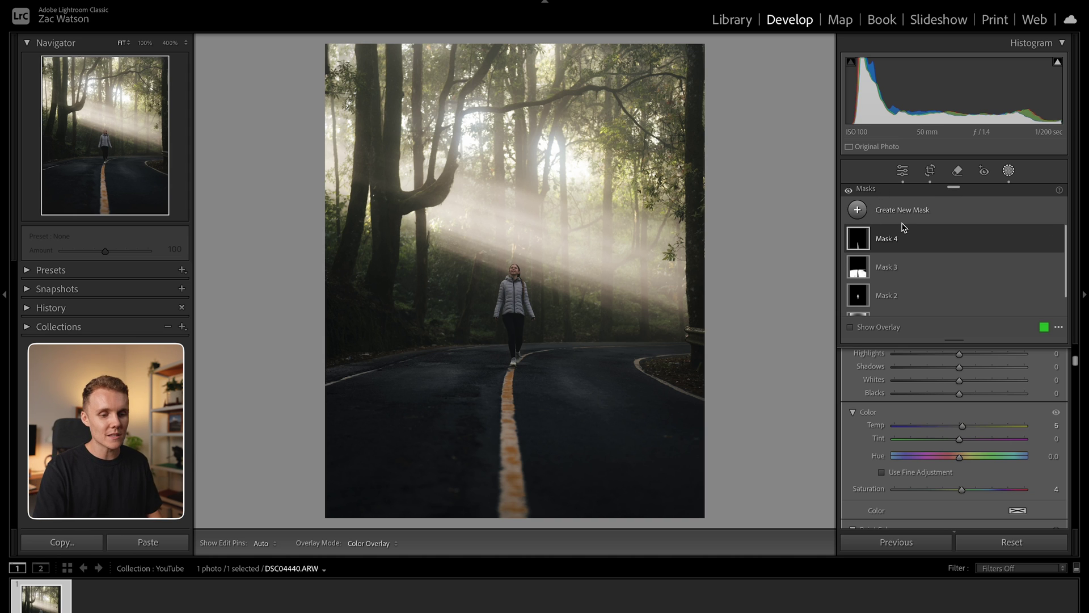
Step: Draw a linear gradient mask fading down from the photo's top edge
left_click(874, 215)
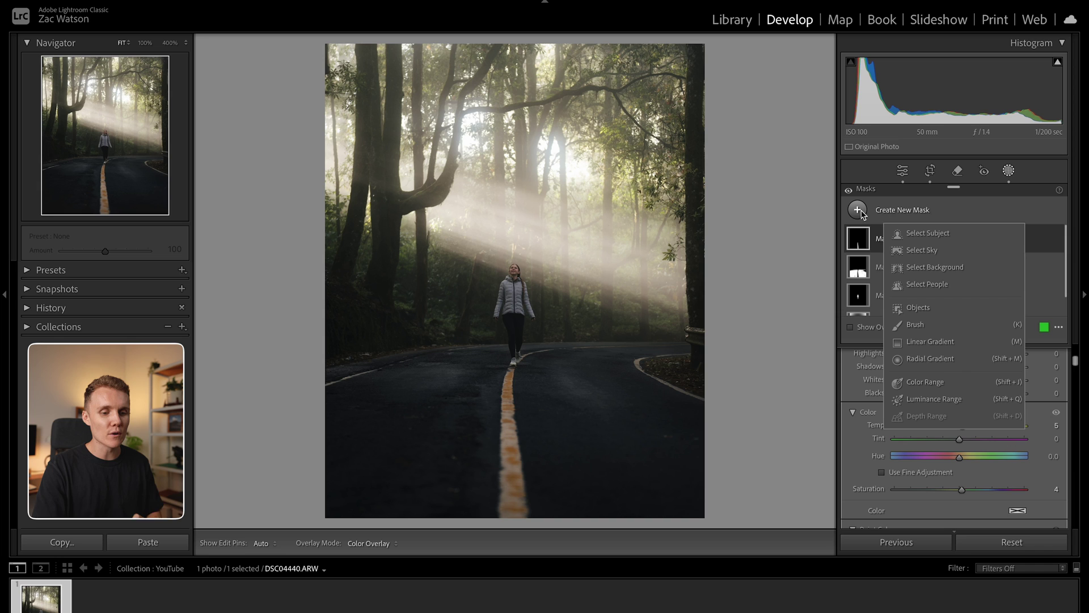
left_click(902, 342)
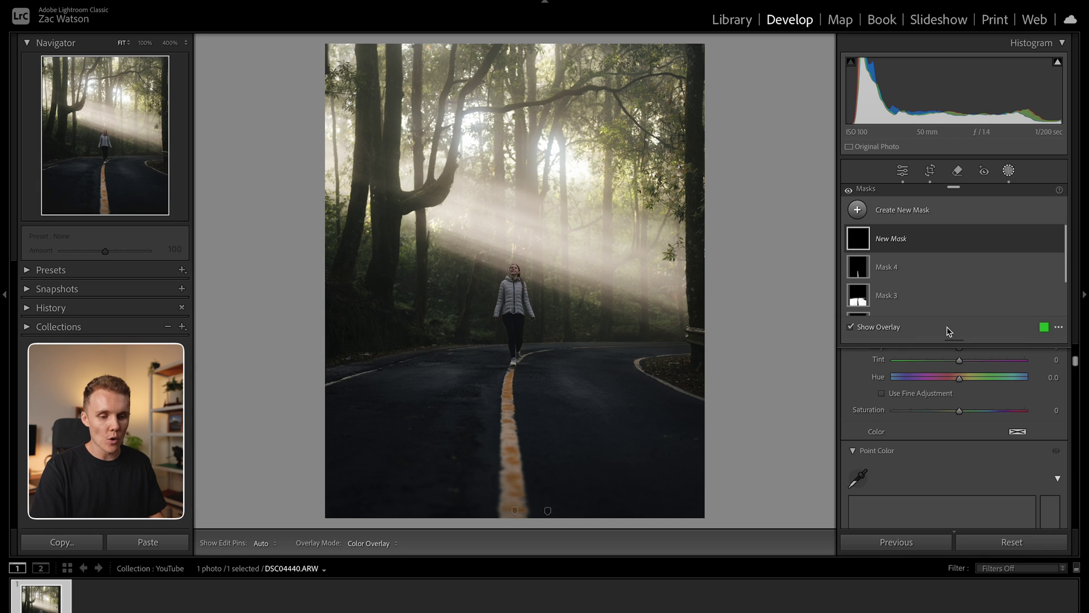
left_click(895, 239)
left_click(859, 210)
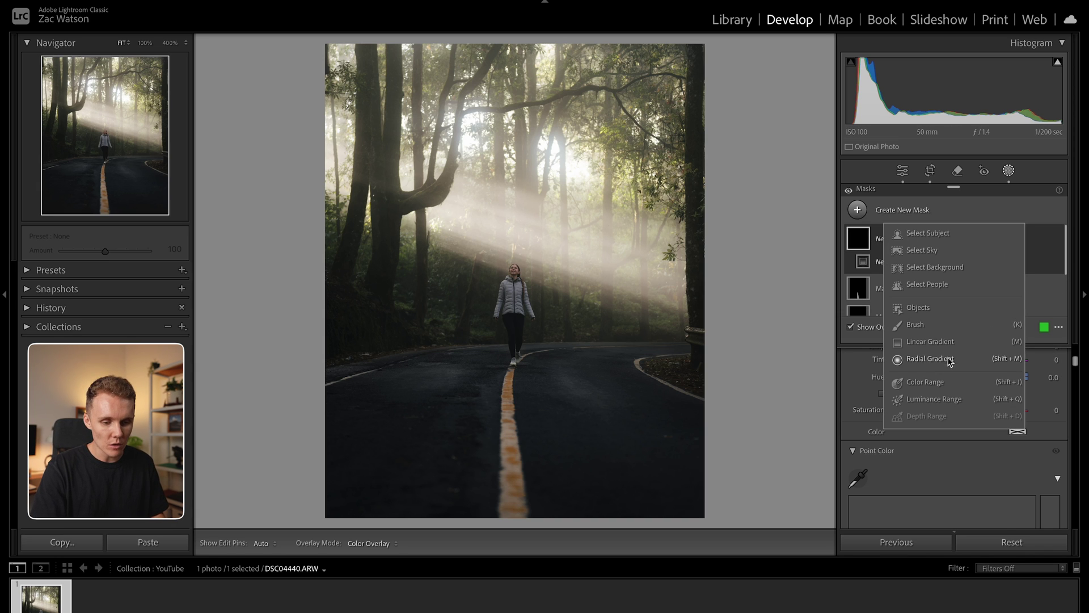
left_click(933, 342)
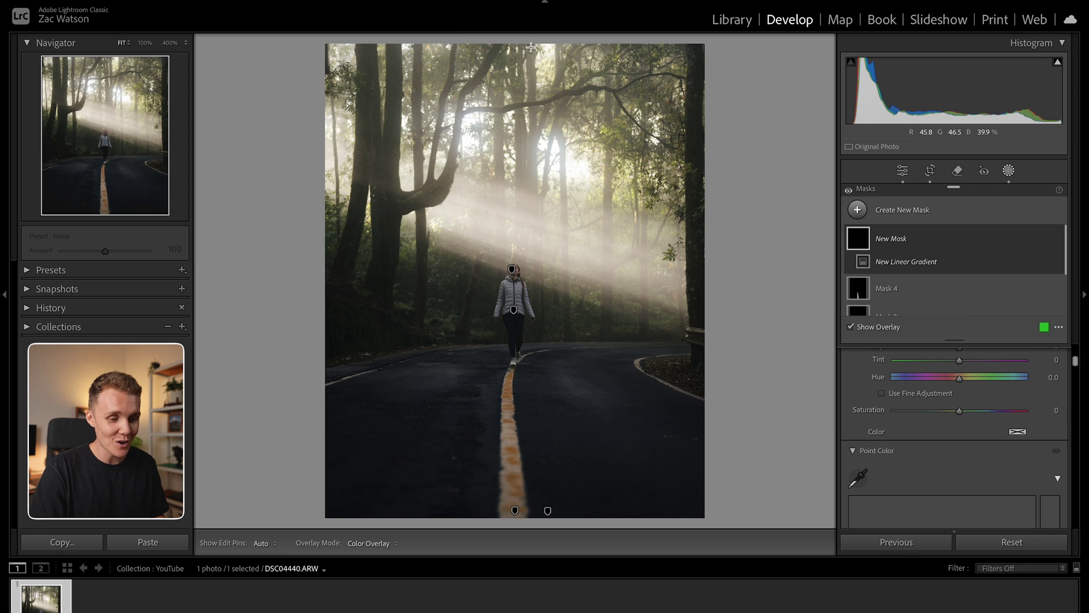
left_click_drag(530, 48, 477, 207)
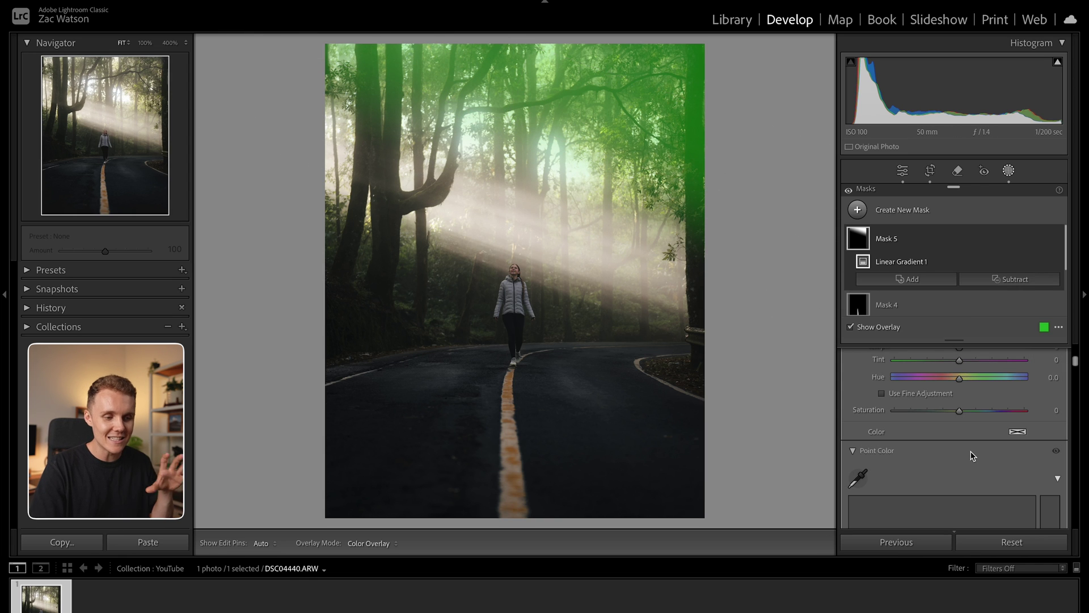
Step: Darken the top edge with Exposure -0.64 and Shadows -40
scroll(965, 454, "up", 5)
left_click_drag(959, 457, 951, 457)
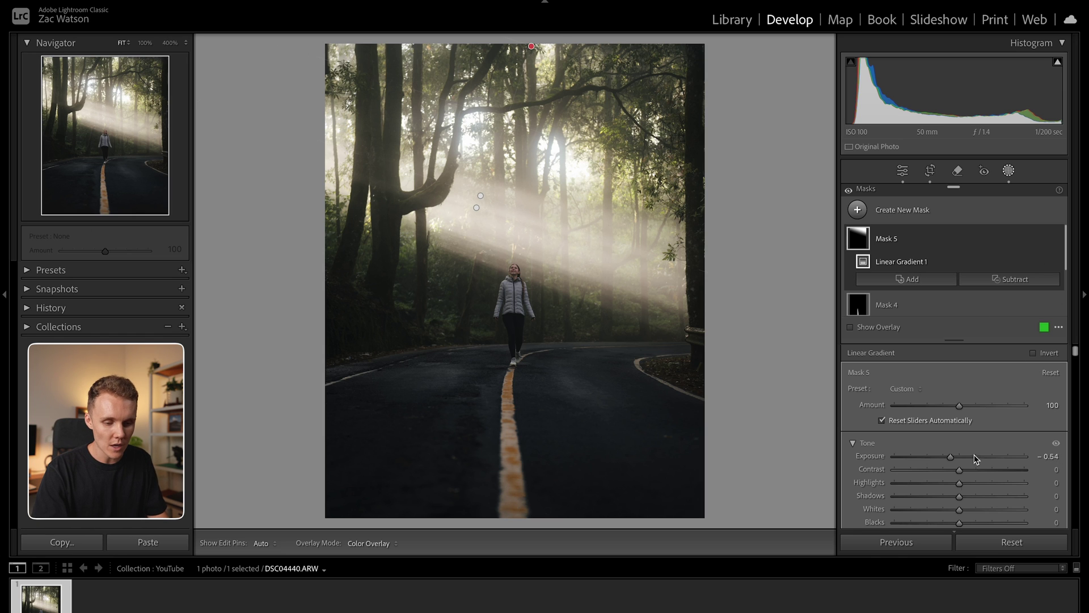
scroll(967, 465, "down", 1)
left_click_drag(960, 472, 977, 448)
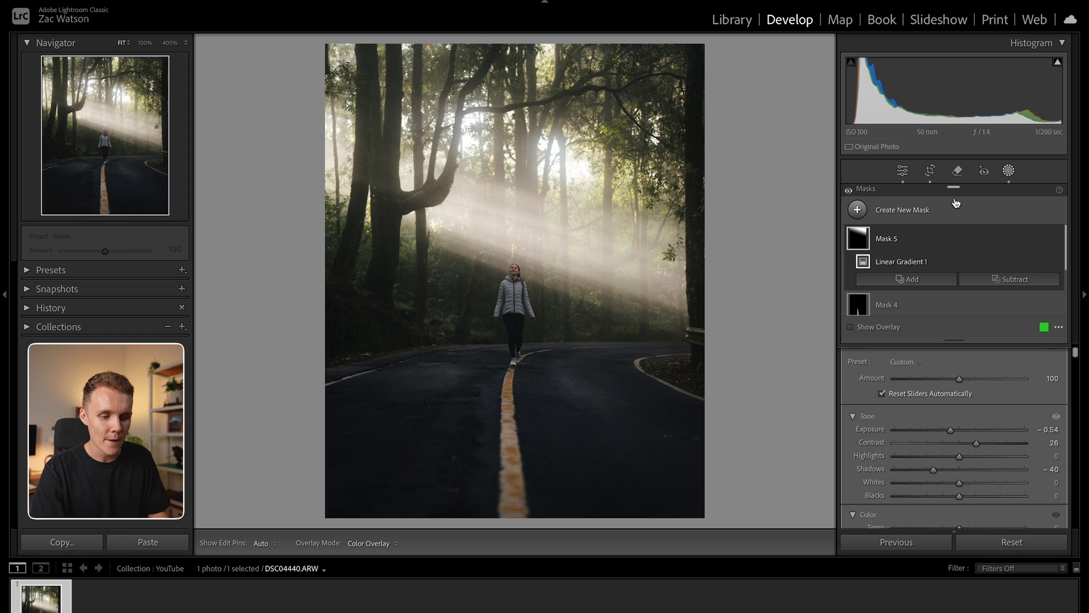
Step: Exit masking and toggle Before/After with the backslash key to compare
left_click(1009, 172)
key("backslash")
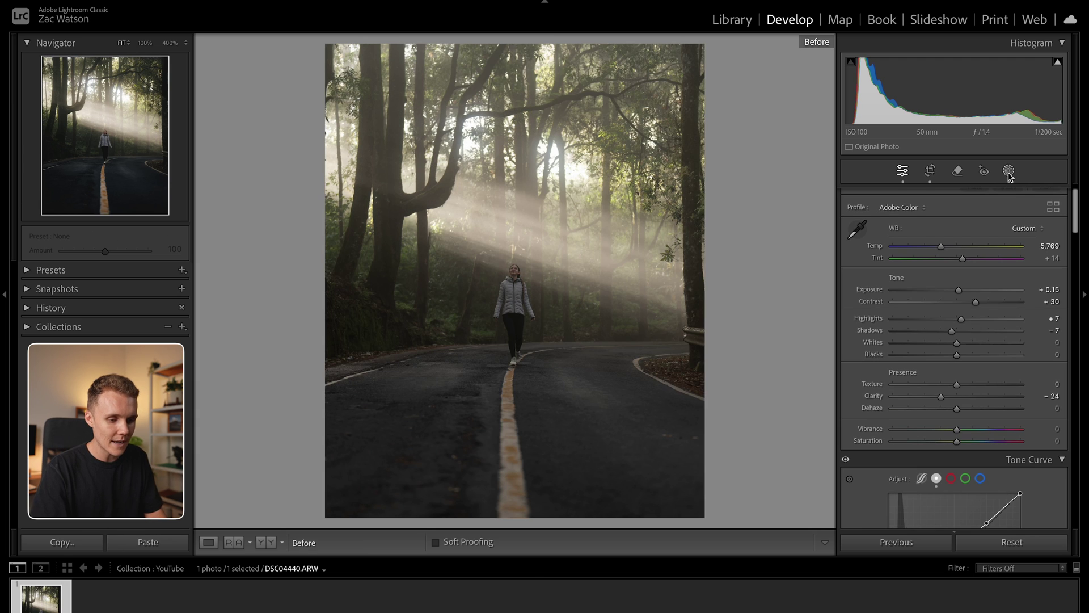
key("backslash")
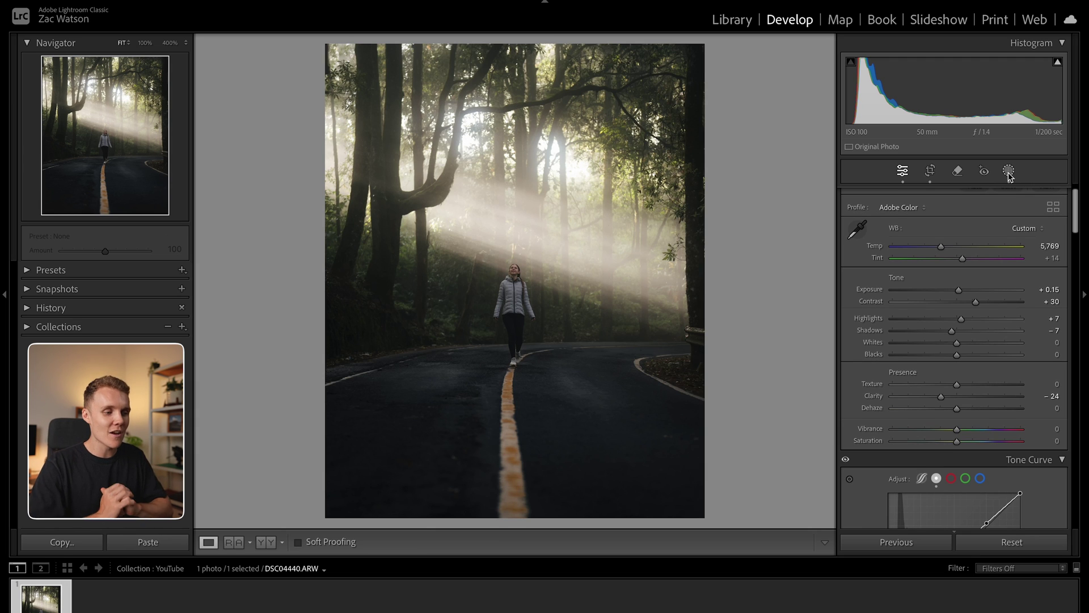
Step: Draw a radial gradient mask shaped along the diagonal light rays
left_click(1009, 172)
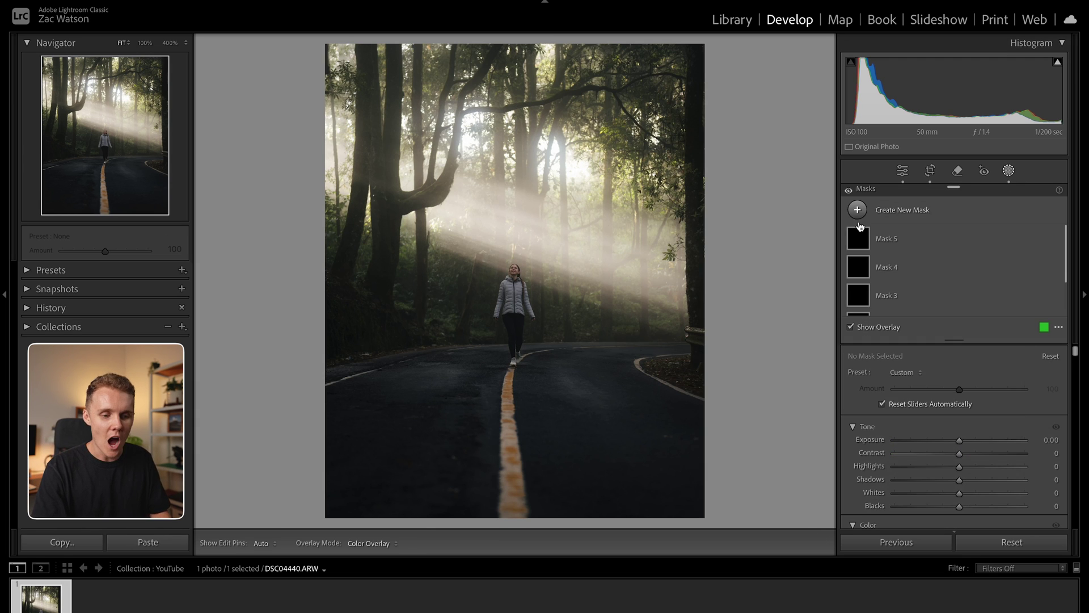
left_click(857, 211)
left_click(934, 372)
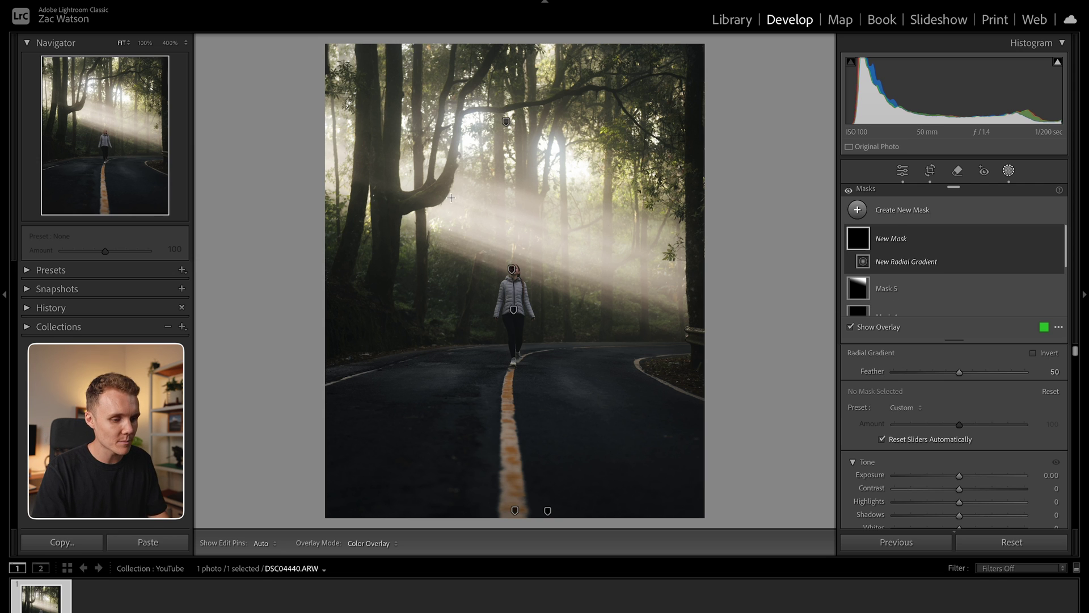
left_click_drag(354, 160, 664, 305)
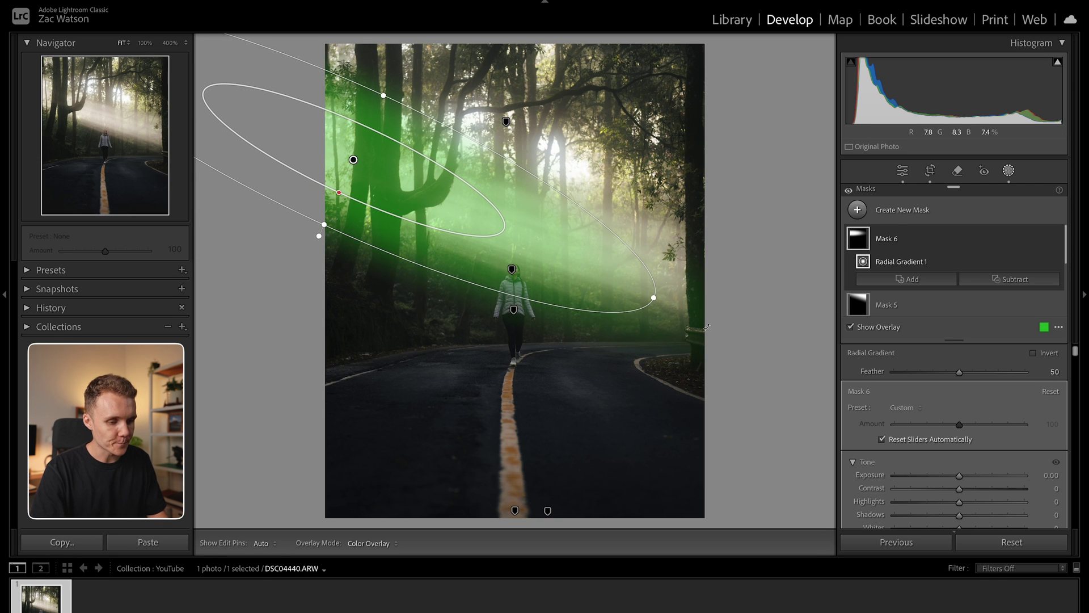
left_click_drag(298, 228, 391, 177)
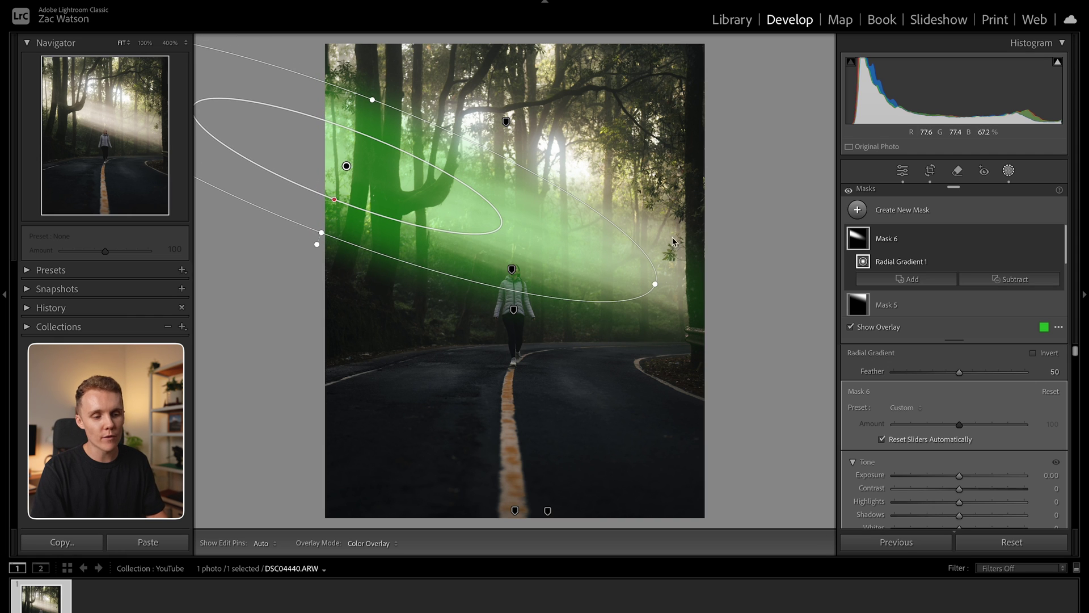
Step: Intersect Mask 6 with a Luminance Range narrowed to 82/85–100/100
left_click(1044, 241)
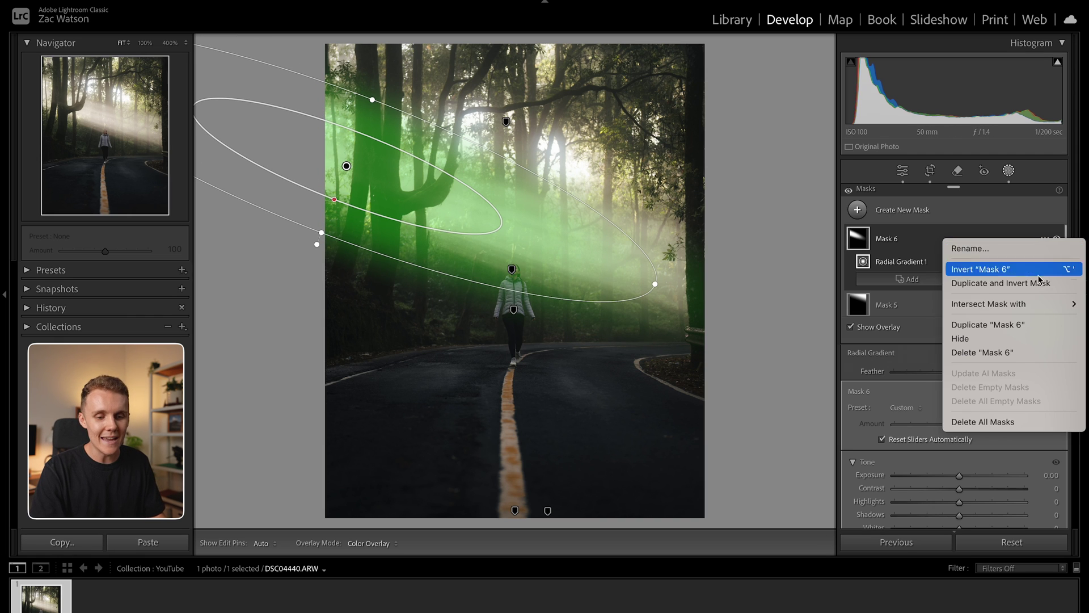
mouse_move(1021, 304)
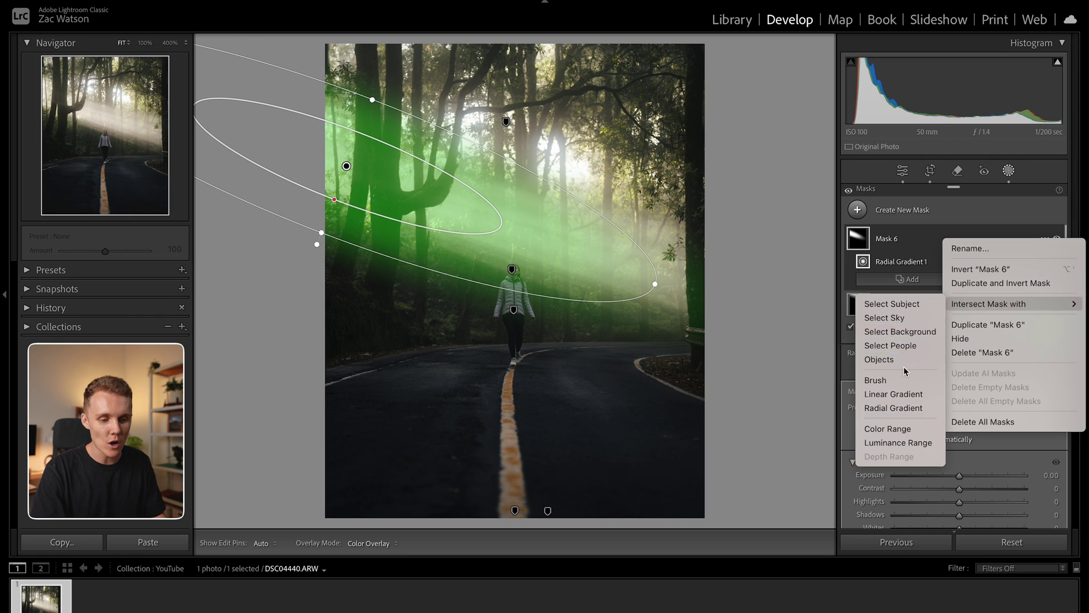
left_click(899, 443)
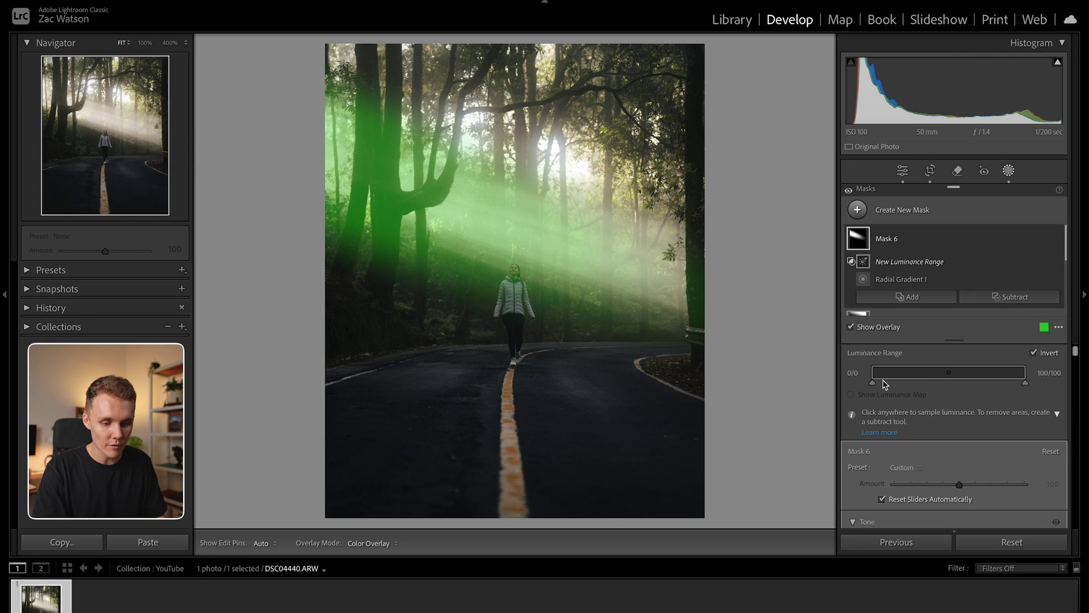
left_click_drag(873, 384, 1001, 399)
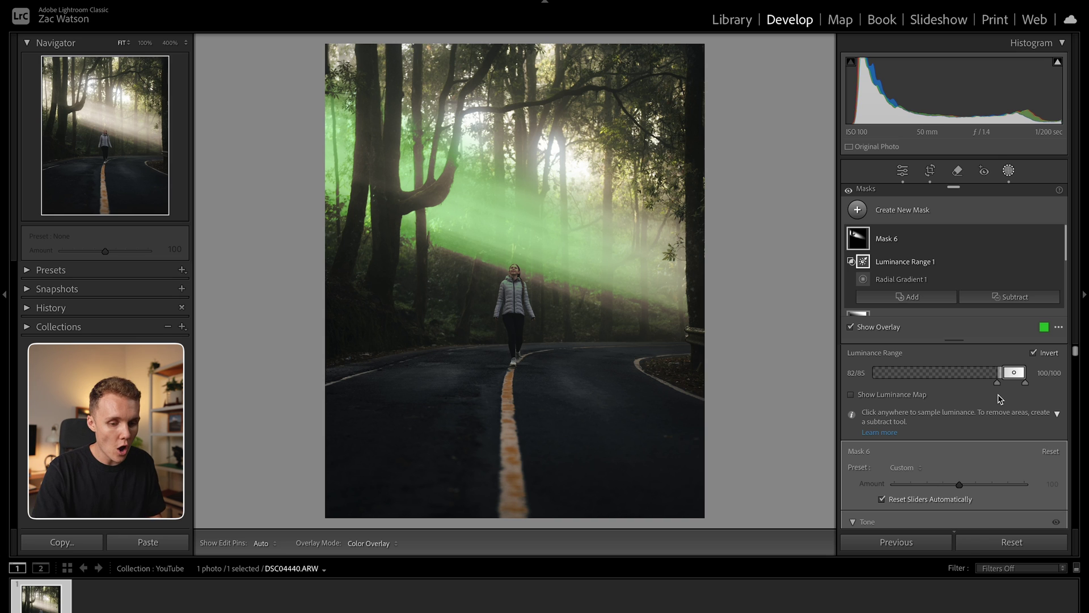
Step: Hide the overlay and brighten the light beams to Exposure 0.28 with a slightly cooler Temp
key("o")
scroll(998, 394, "down", 4)
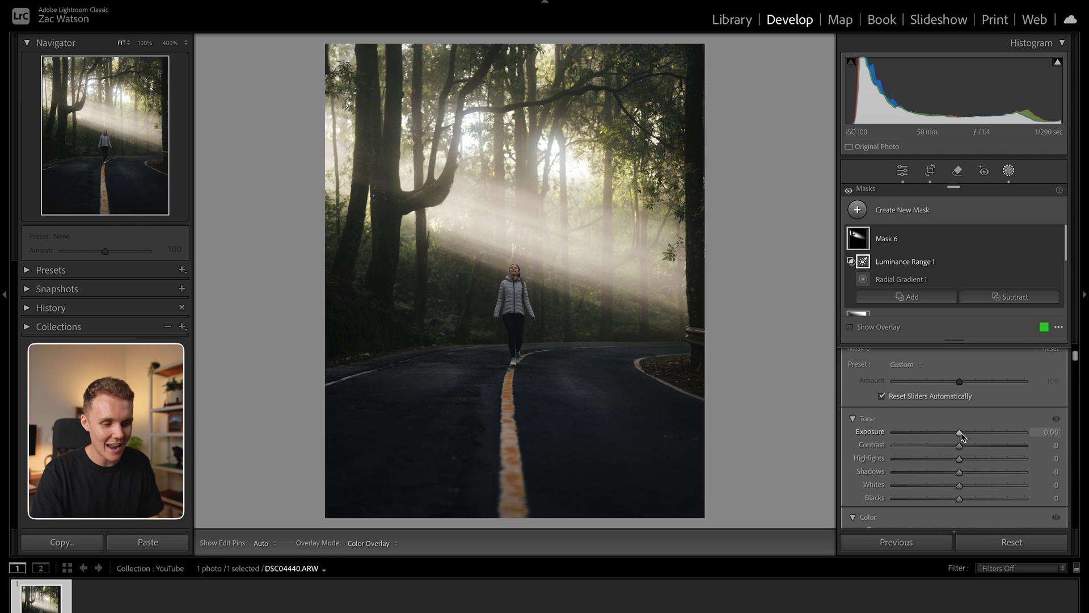
left_click_drag(960, 433, 967, 435)
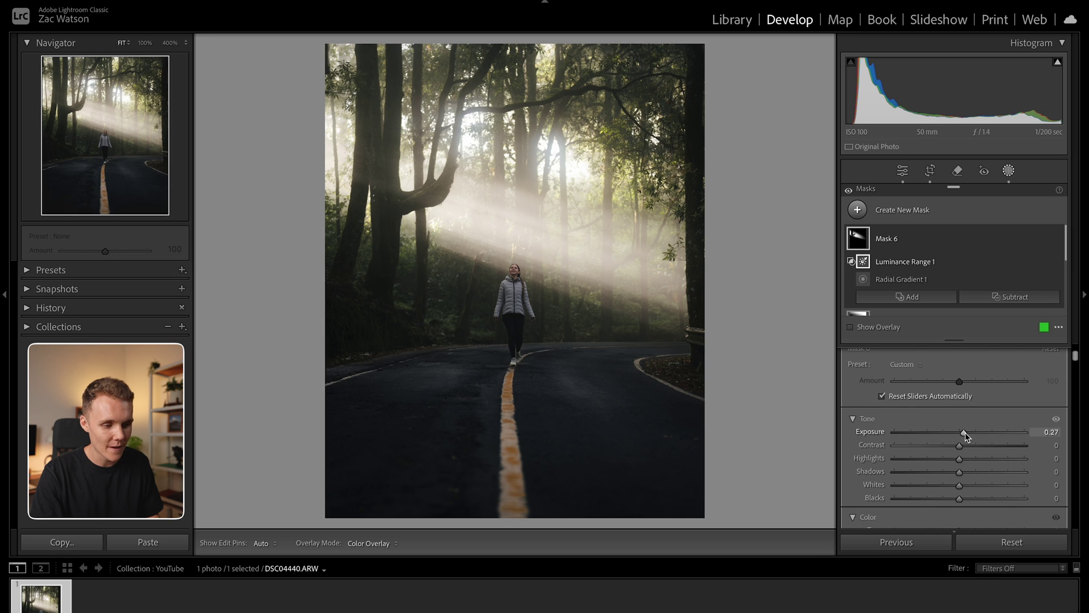
scroll(962, 437, "down", 3)
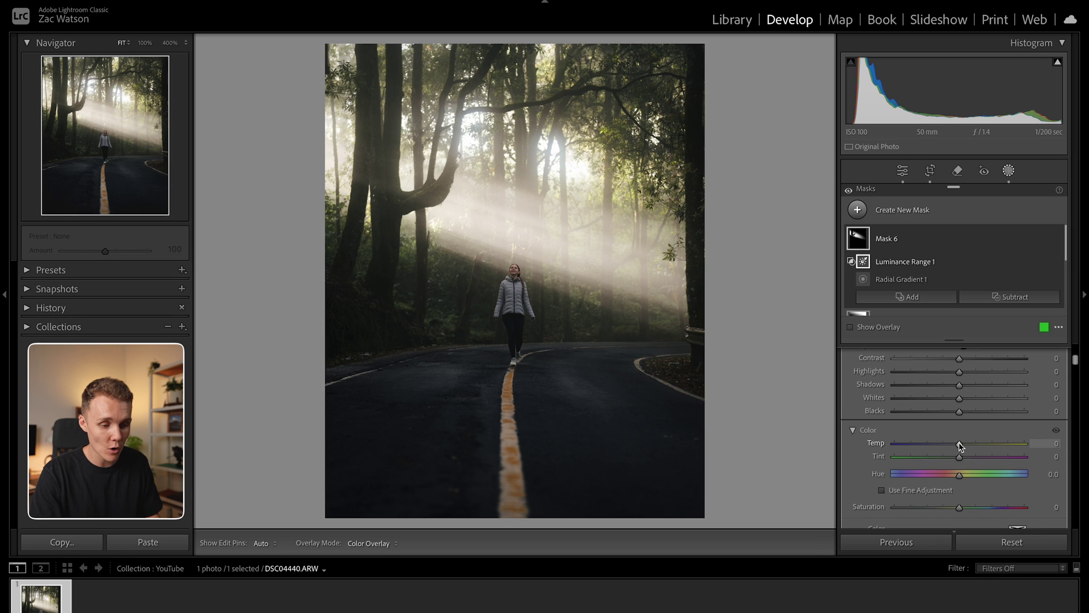
left_click_drag(959, 442, 954, 447)
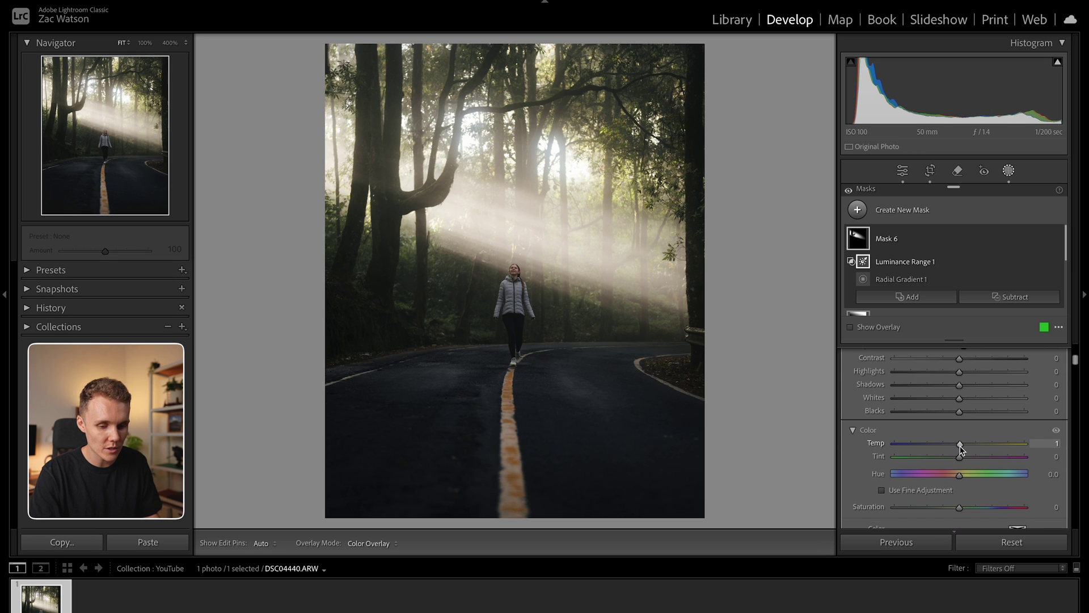
Step: Exit masking and flip Before/After with backslash to compare
left_click(1007, 172)
key("backslash")
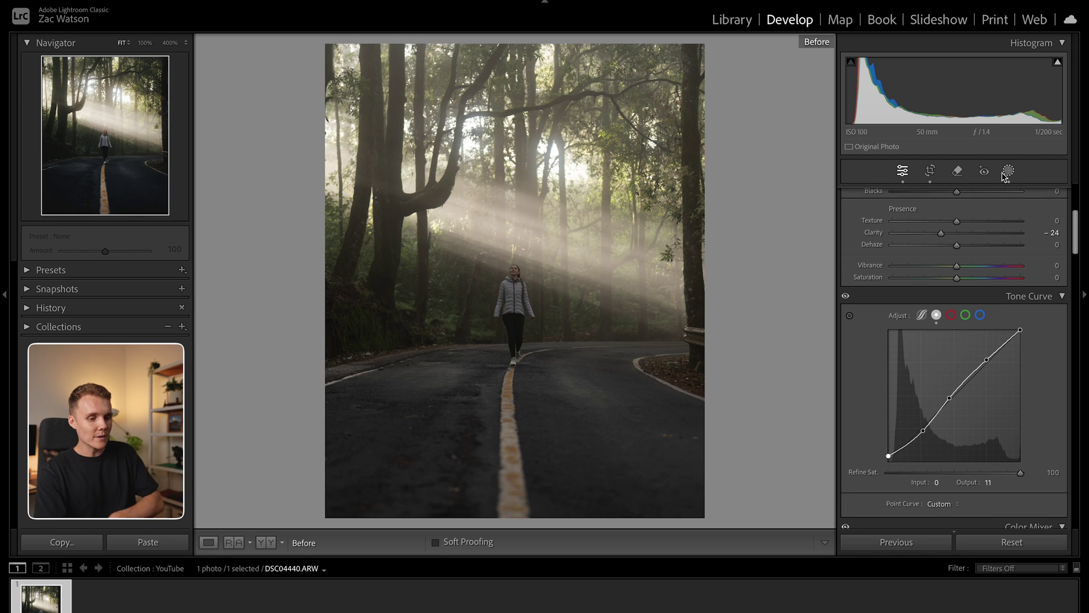
key("backslash")
key("backslash")
key("backslash")
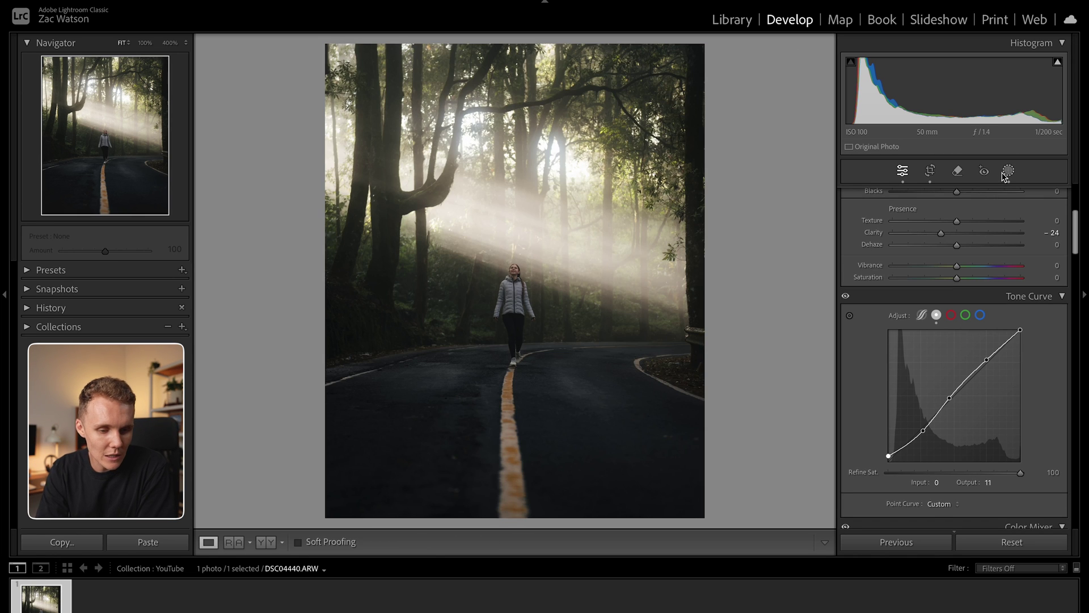
Step: Back in Mask 6, finish the beams with Texture 3, Clarity 17 and Dehaze 8
left_click(1009, 172)
scroll(959, 406, "down", 5)
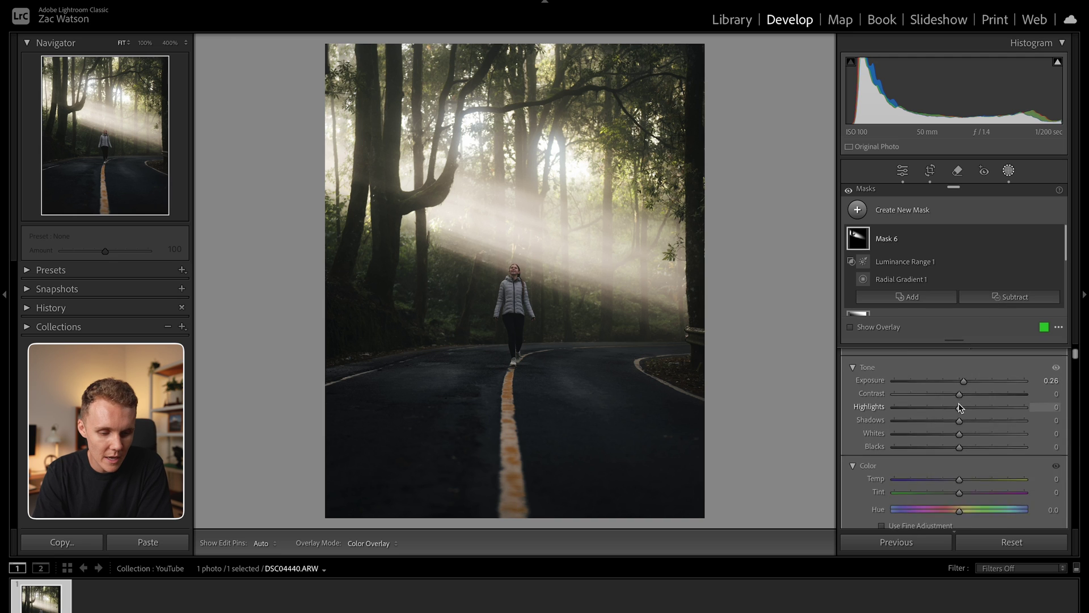
scroll(961, 482, "down", 8)
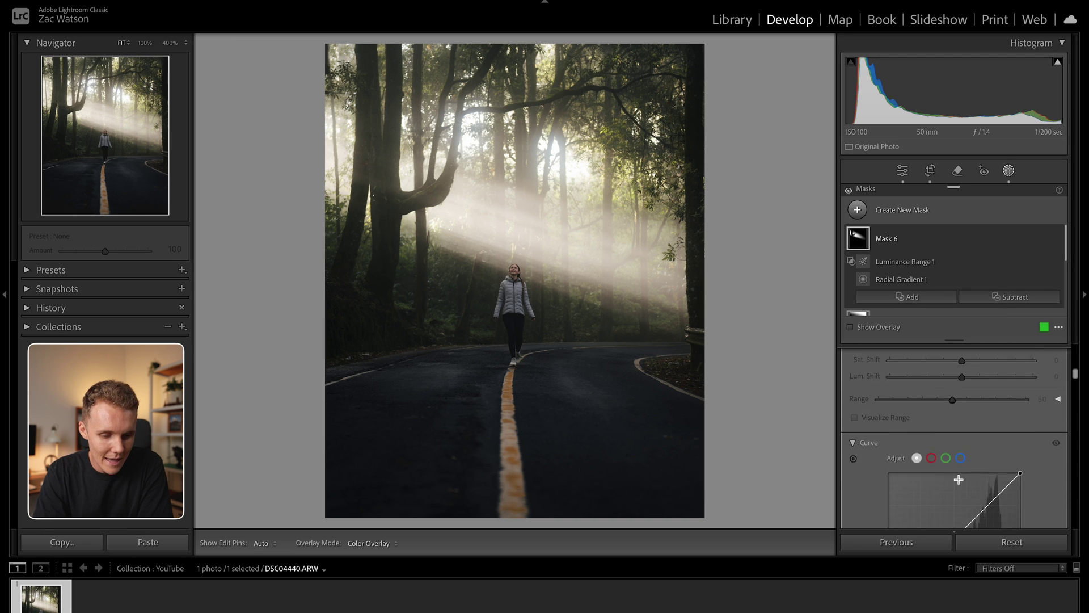
scroll(960, 483, "down", 2)
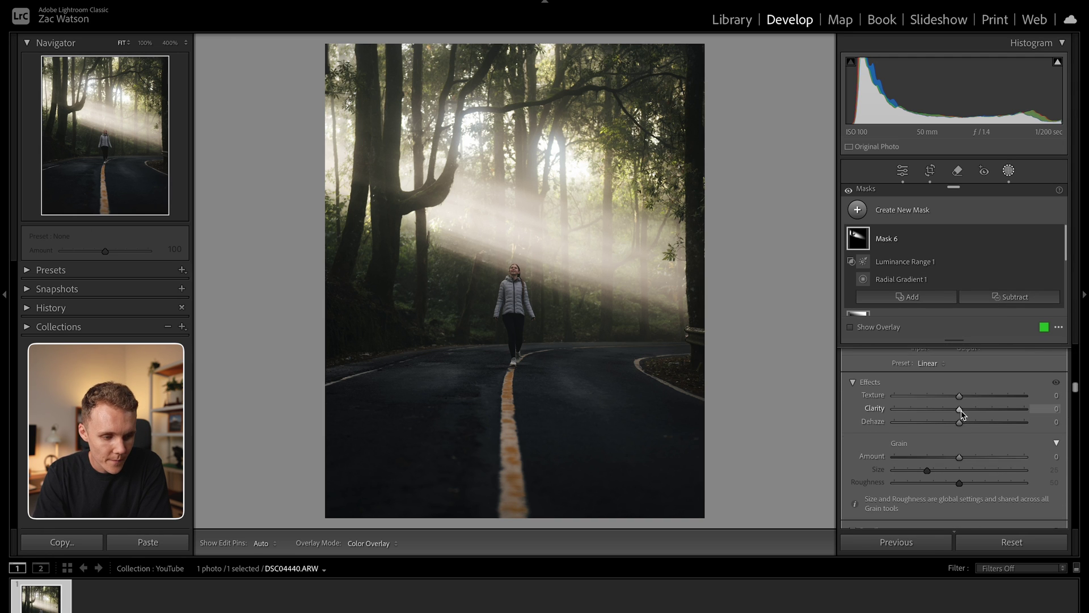
mouse_move(961, 410)
left_mouse_down()
mouse_move(997, 416)
mouse_move(974, 415)
mouse_move(963, 396)
left_mouse_up()
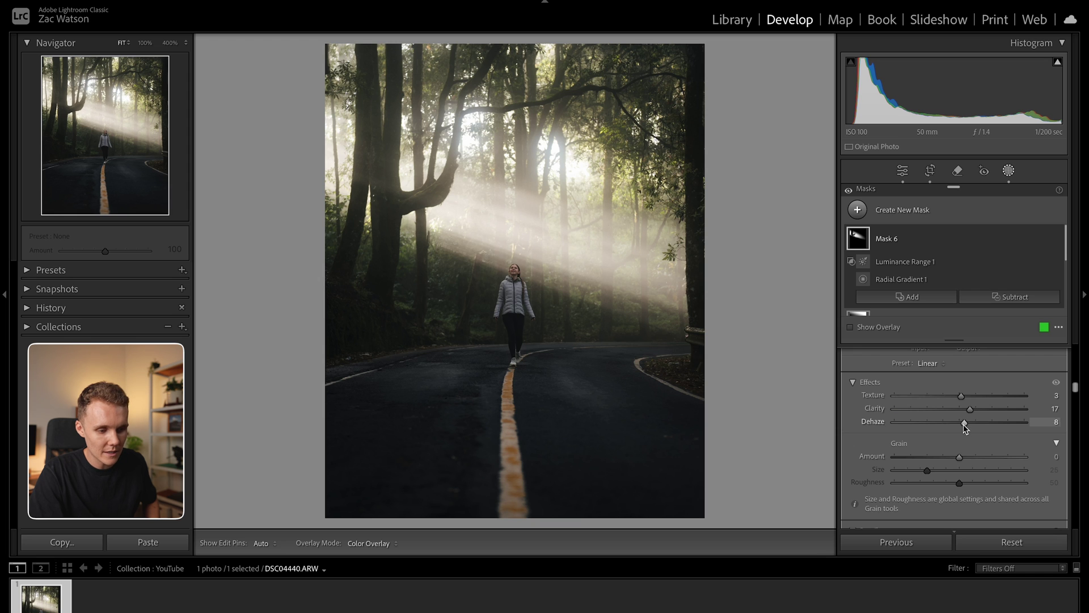
left_click(1009, 171)
key("backslash")
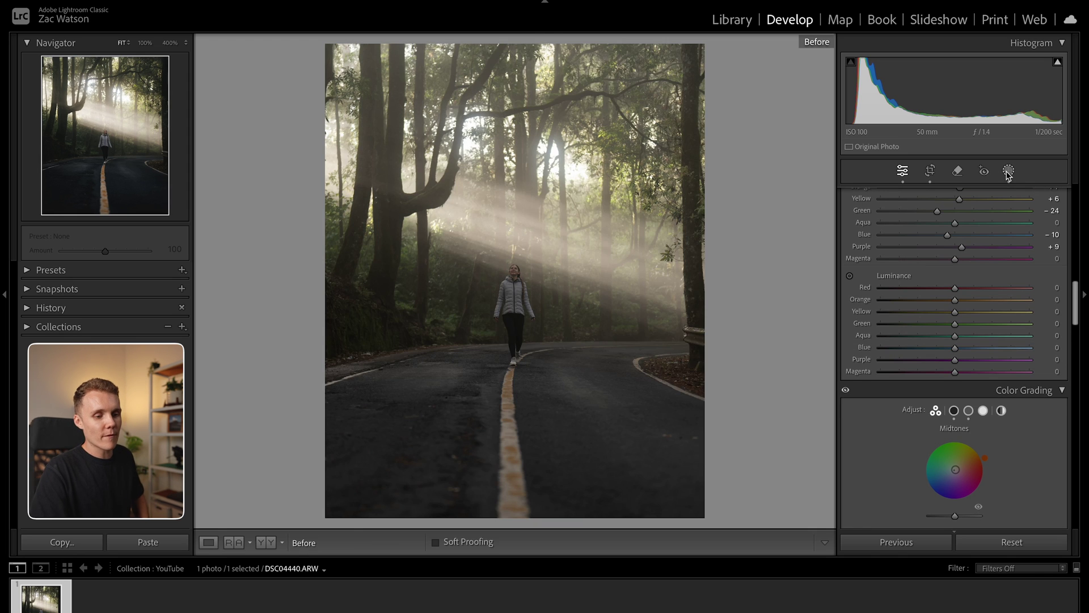
key("backslash")
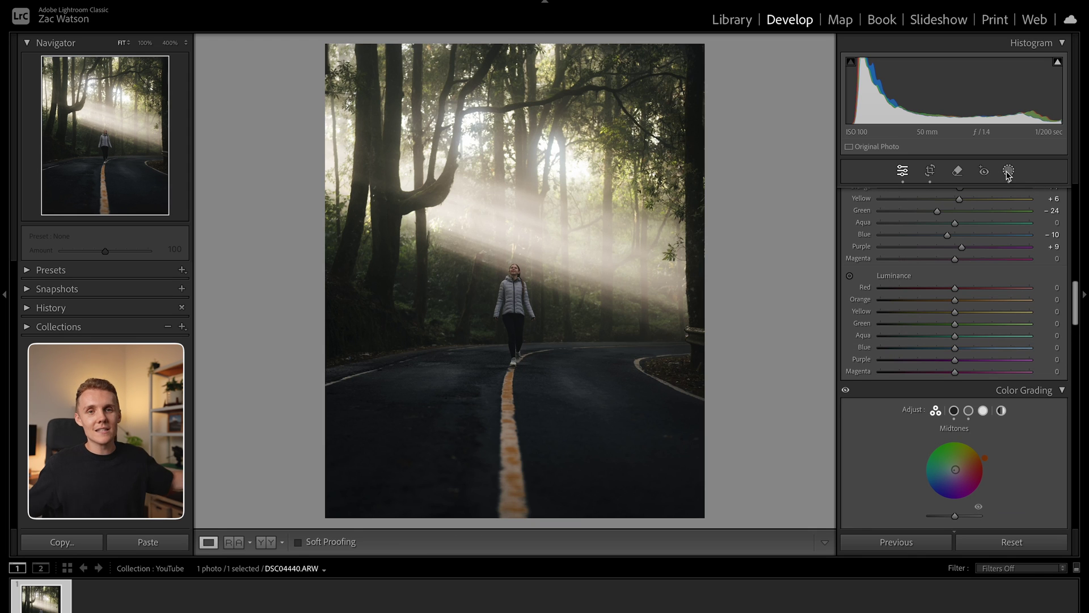